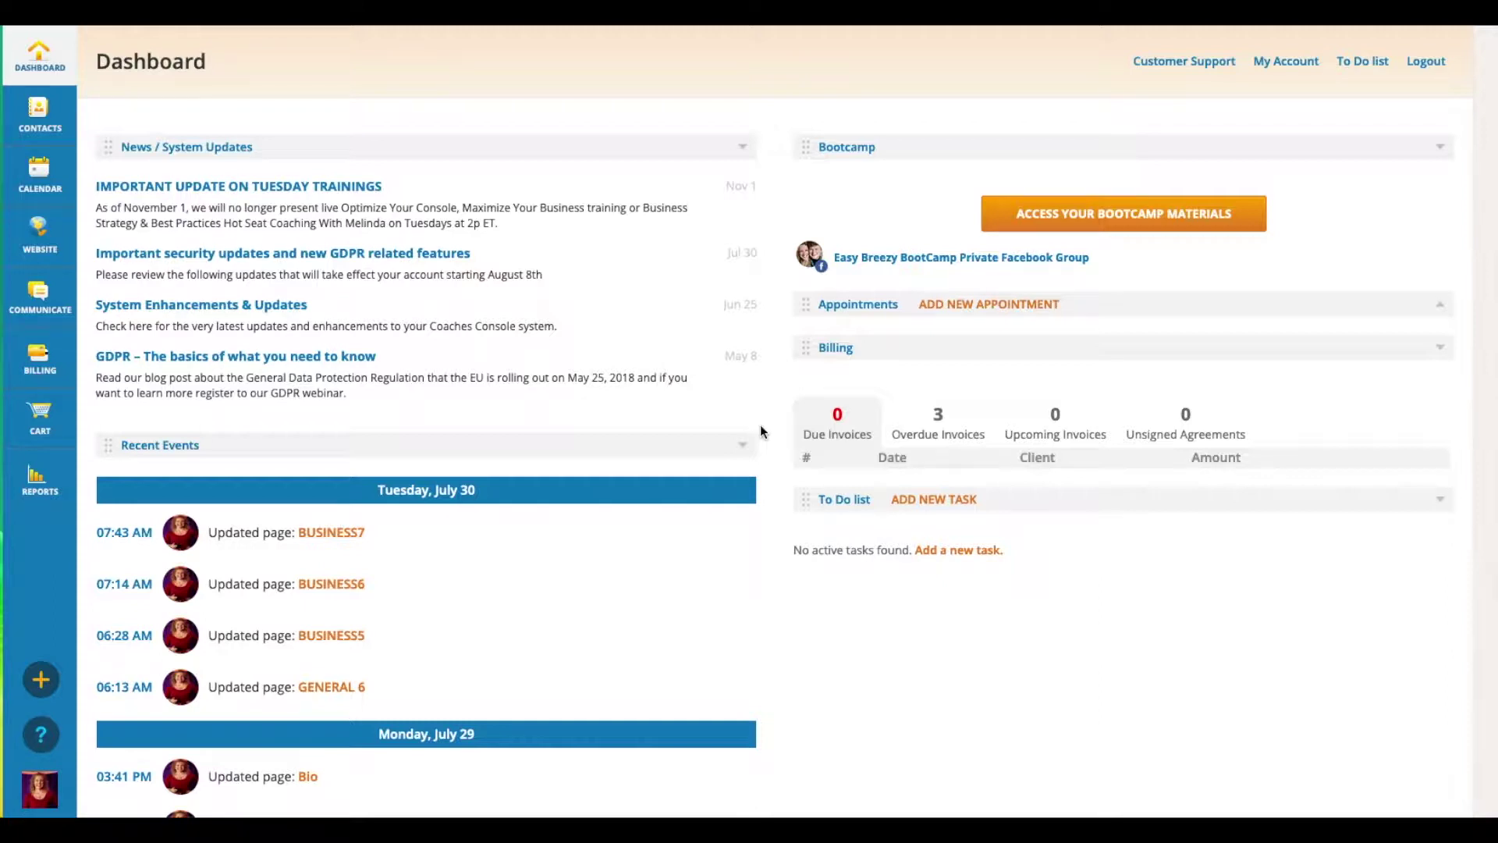
# Step: Go to the website's theme settings and open the Theme Wizard
pyautogui.click(38, 234)
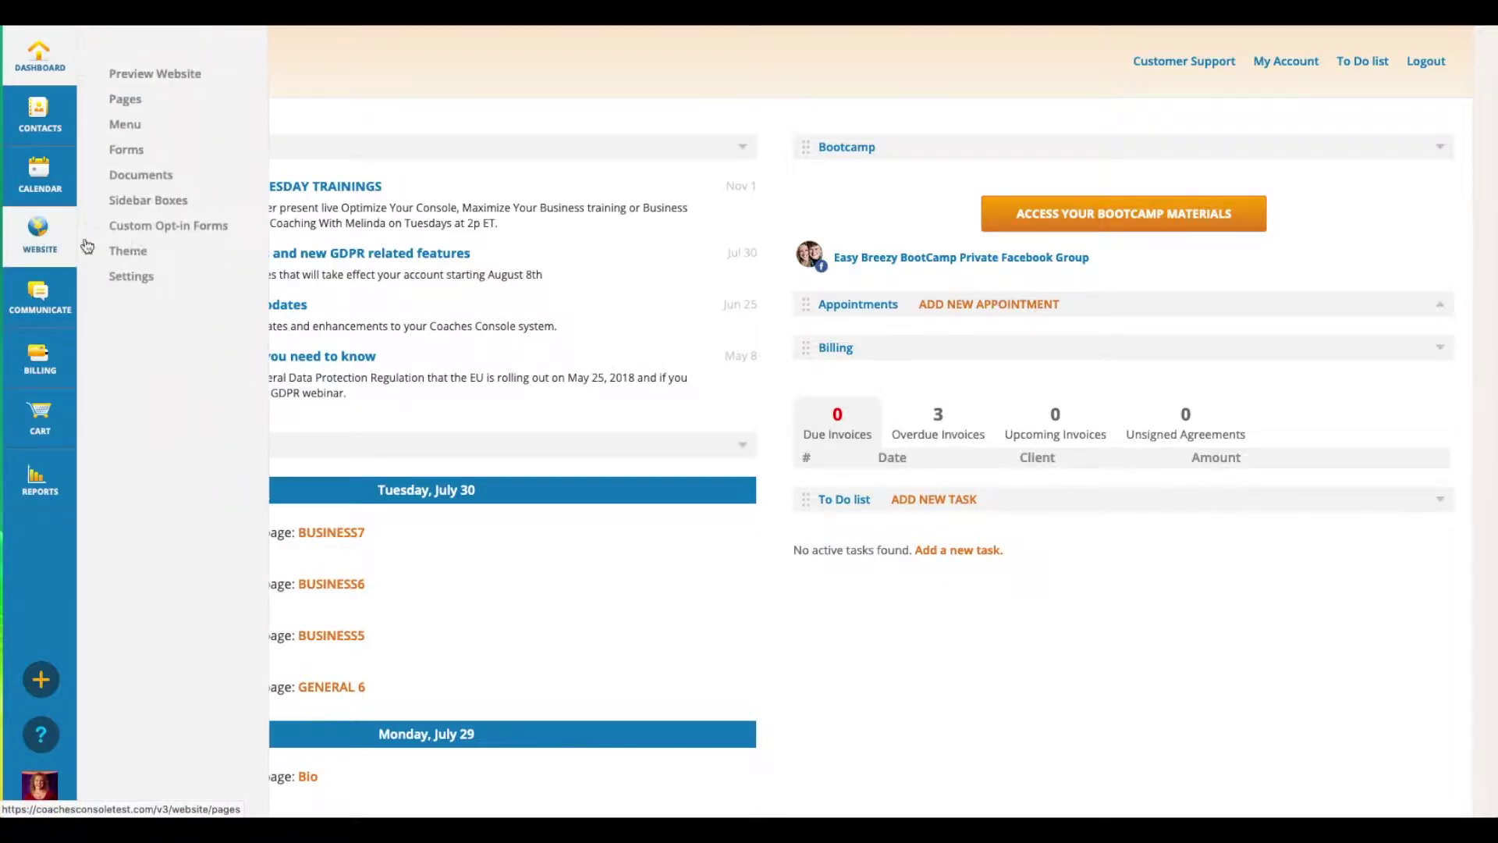
pyautogui.click(120, 253)
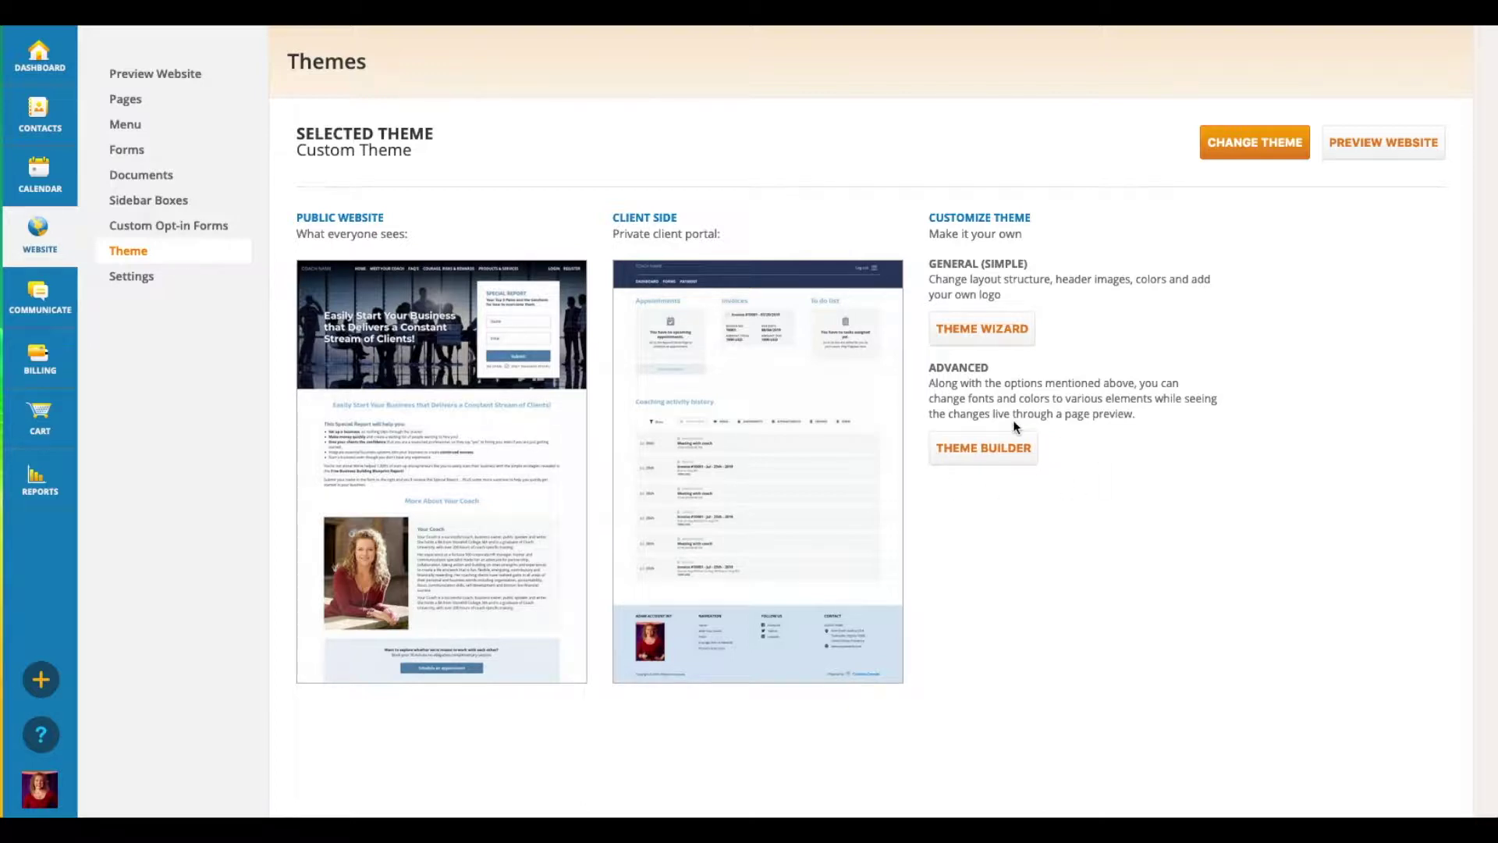
pyautogui.click(975, 329)
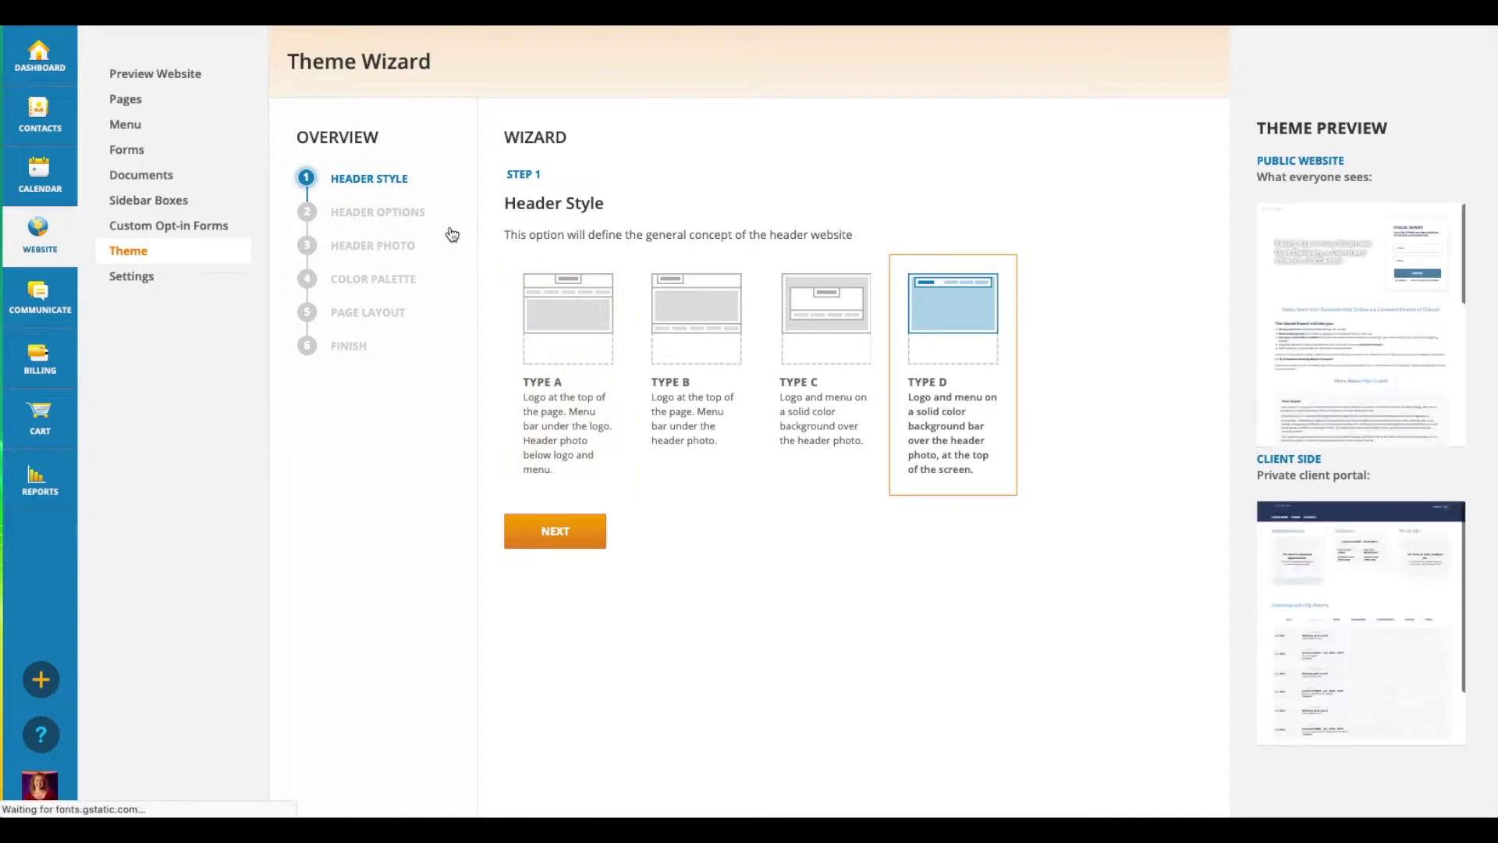
# Step: Review the wizard's header options, including the website logo, and browse the stock header photos
pyautogui.click(364, 210)
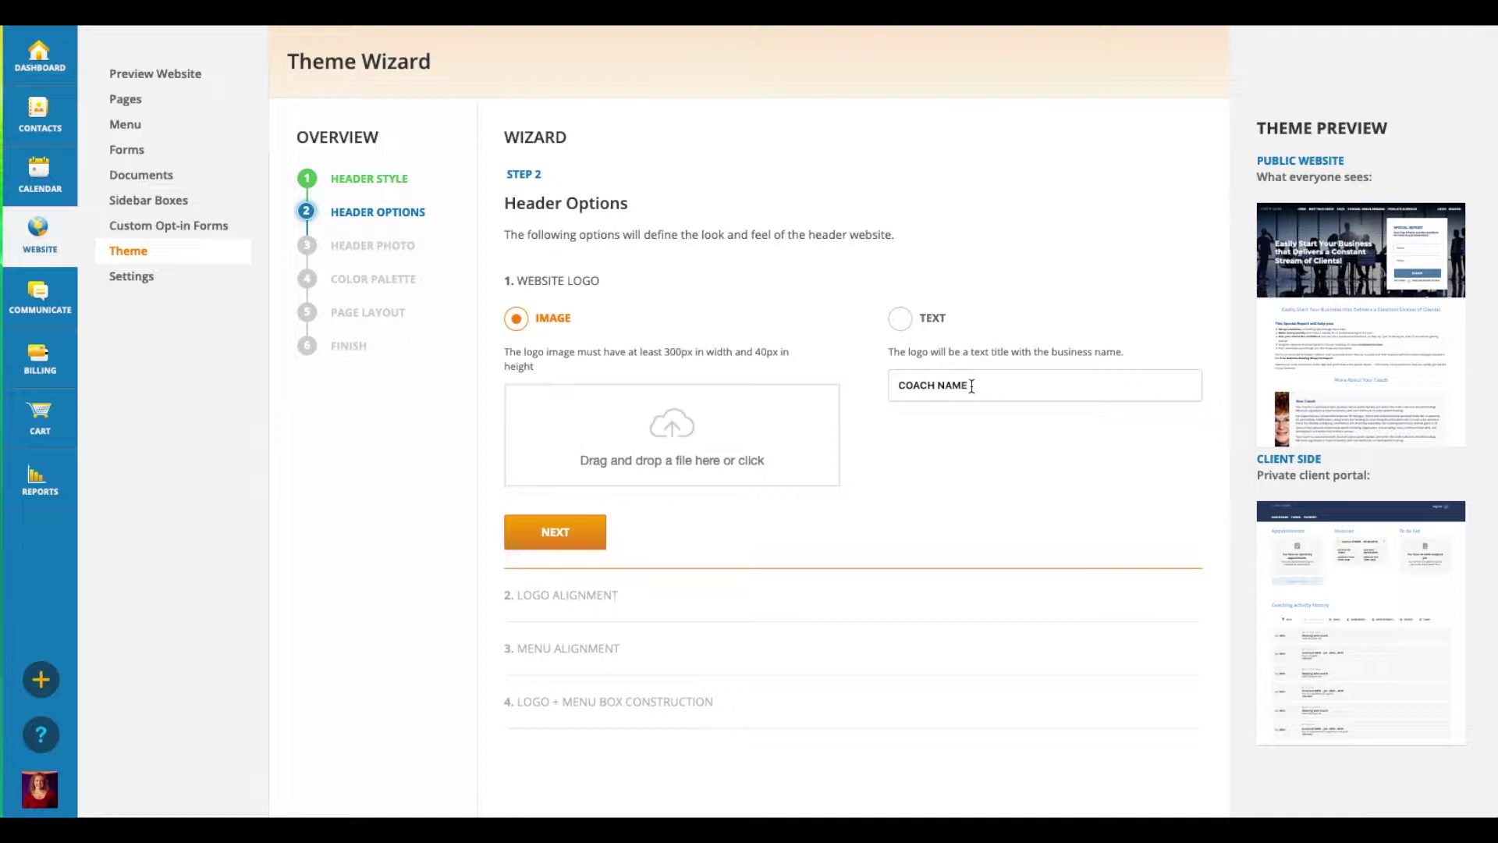
pyautogui.click(363, 248)
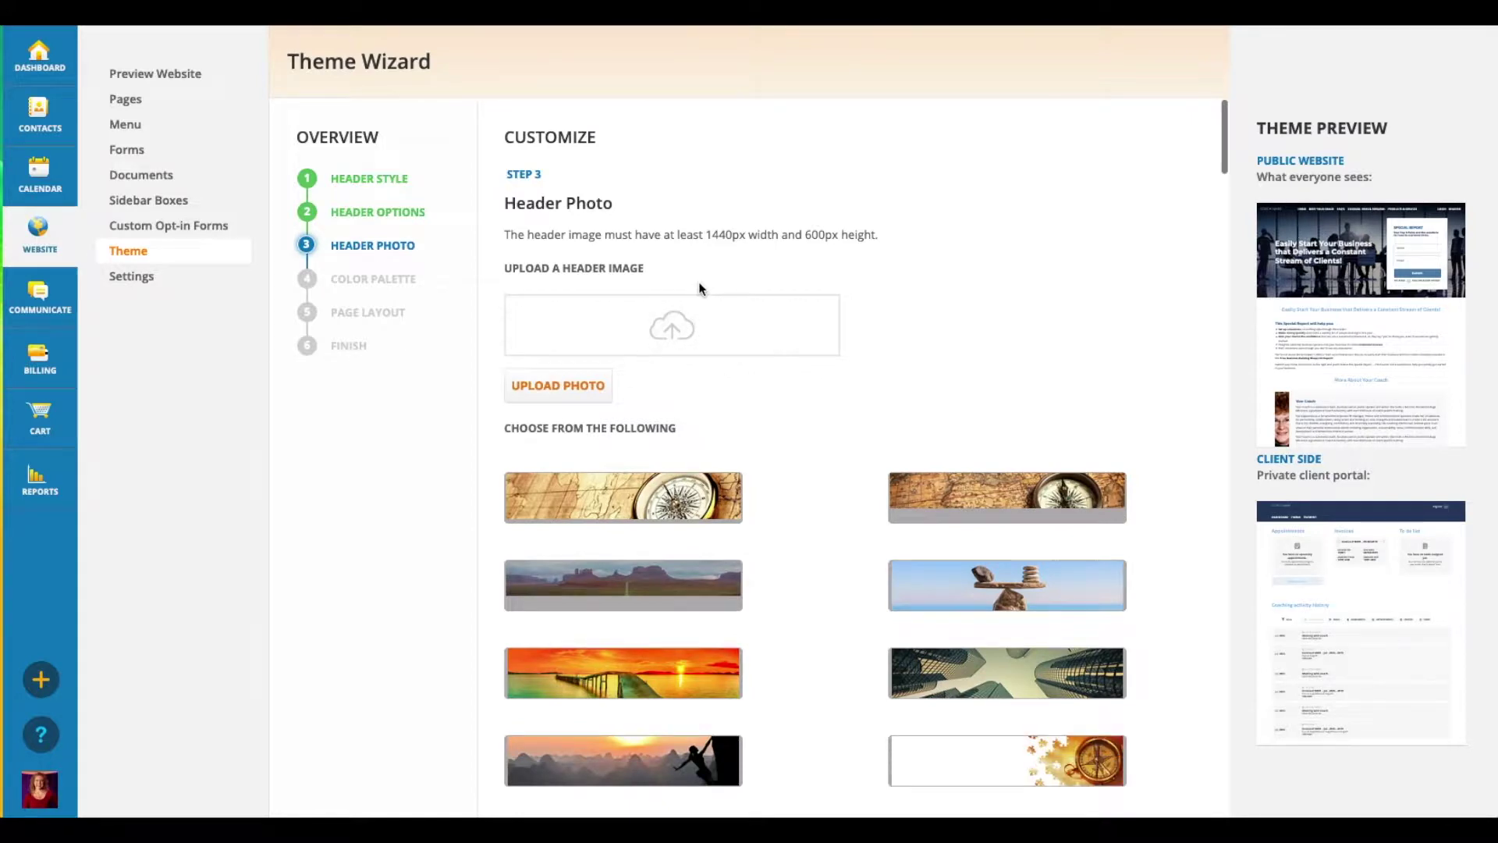
pyautogui.scroll(-5, 838, 557)
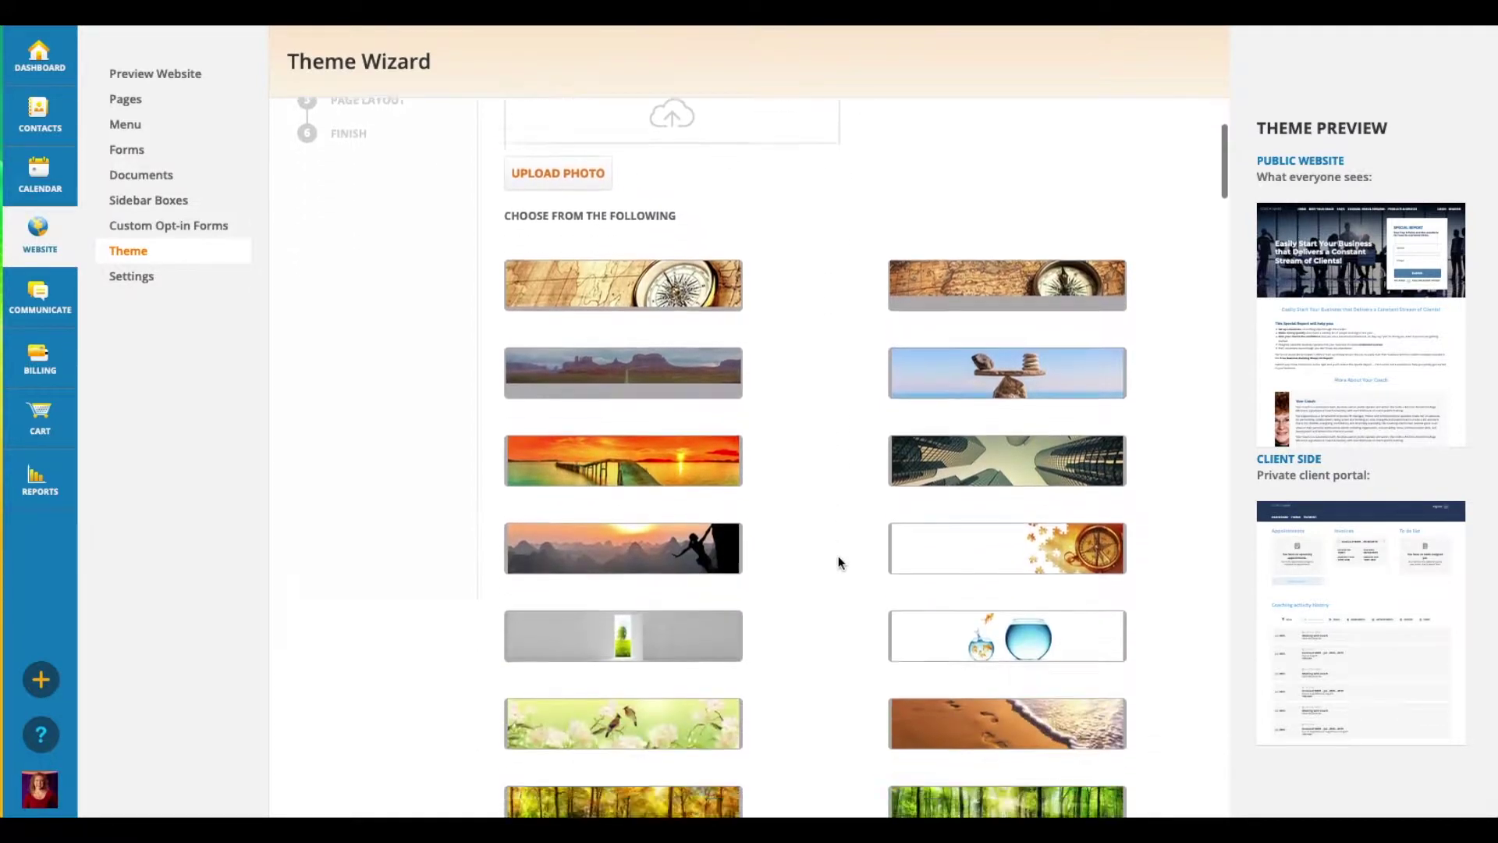
pyautogui.scroll(-4, 838, 561)
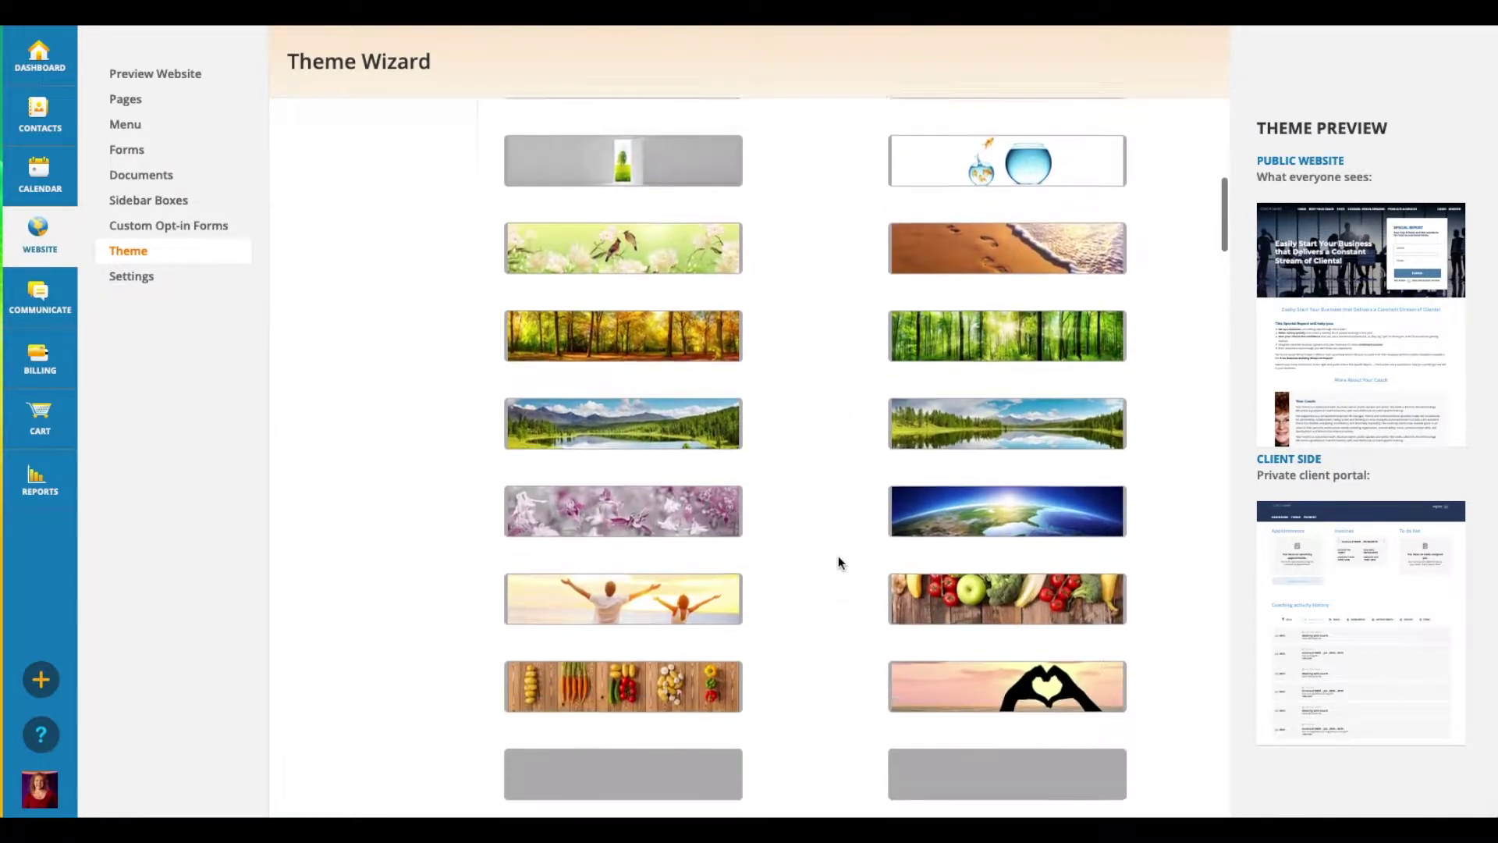
pyautogui.scroll(9, 838, 561)
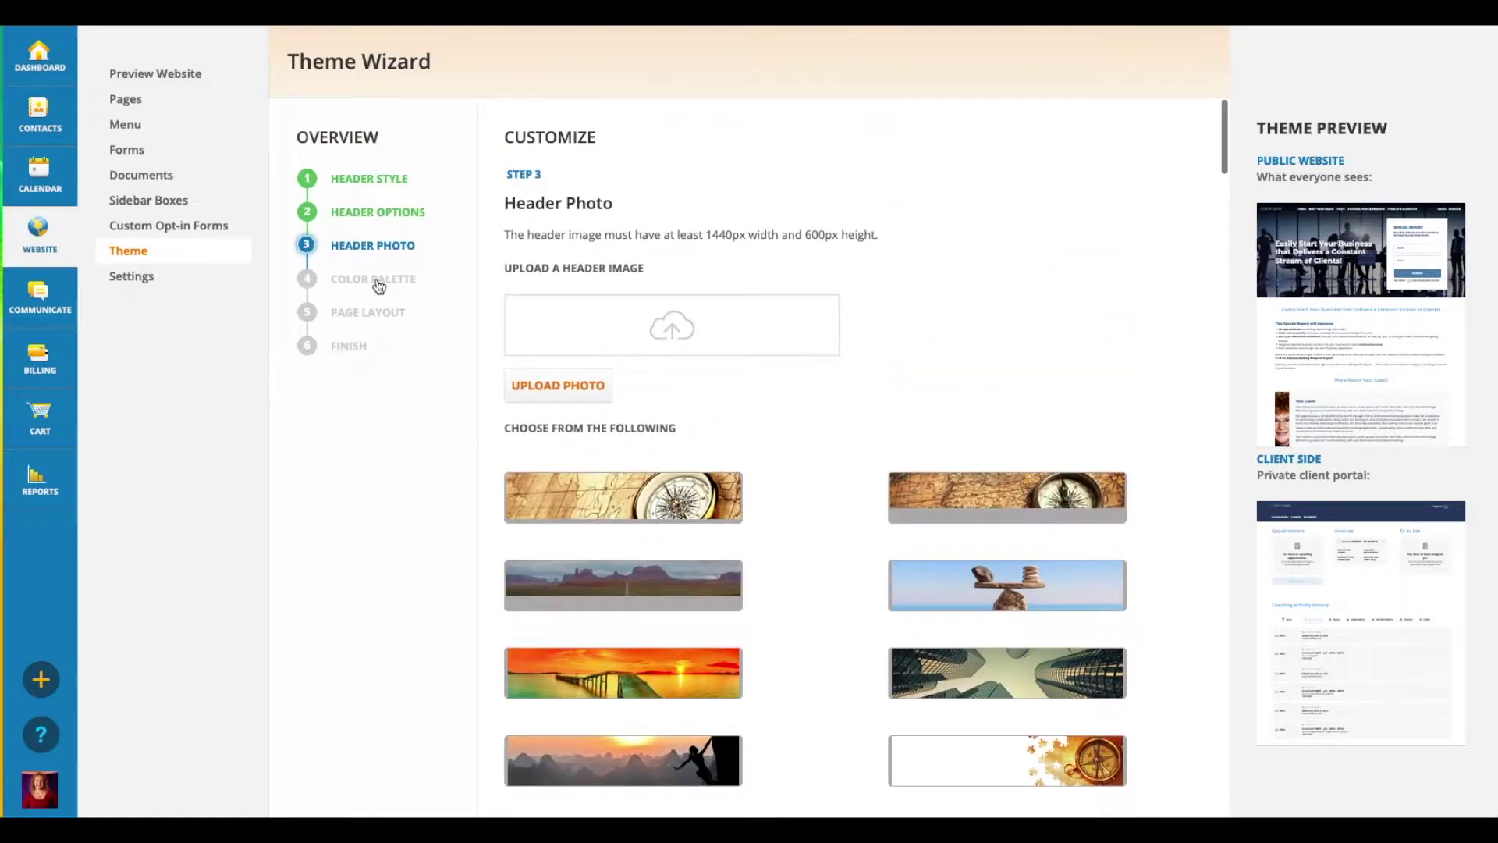
# Step: Browse the color palettes offered in the wizard's Color Palette stage
pyautogui.click(745, 551)
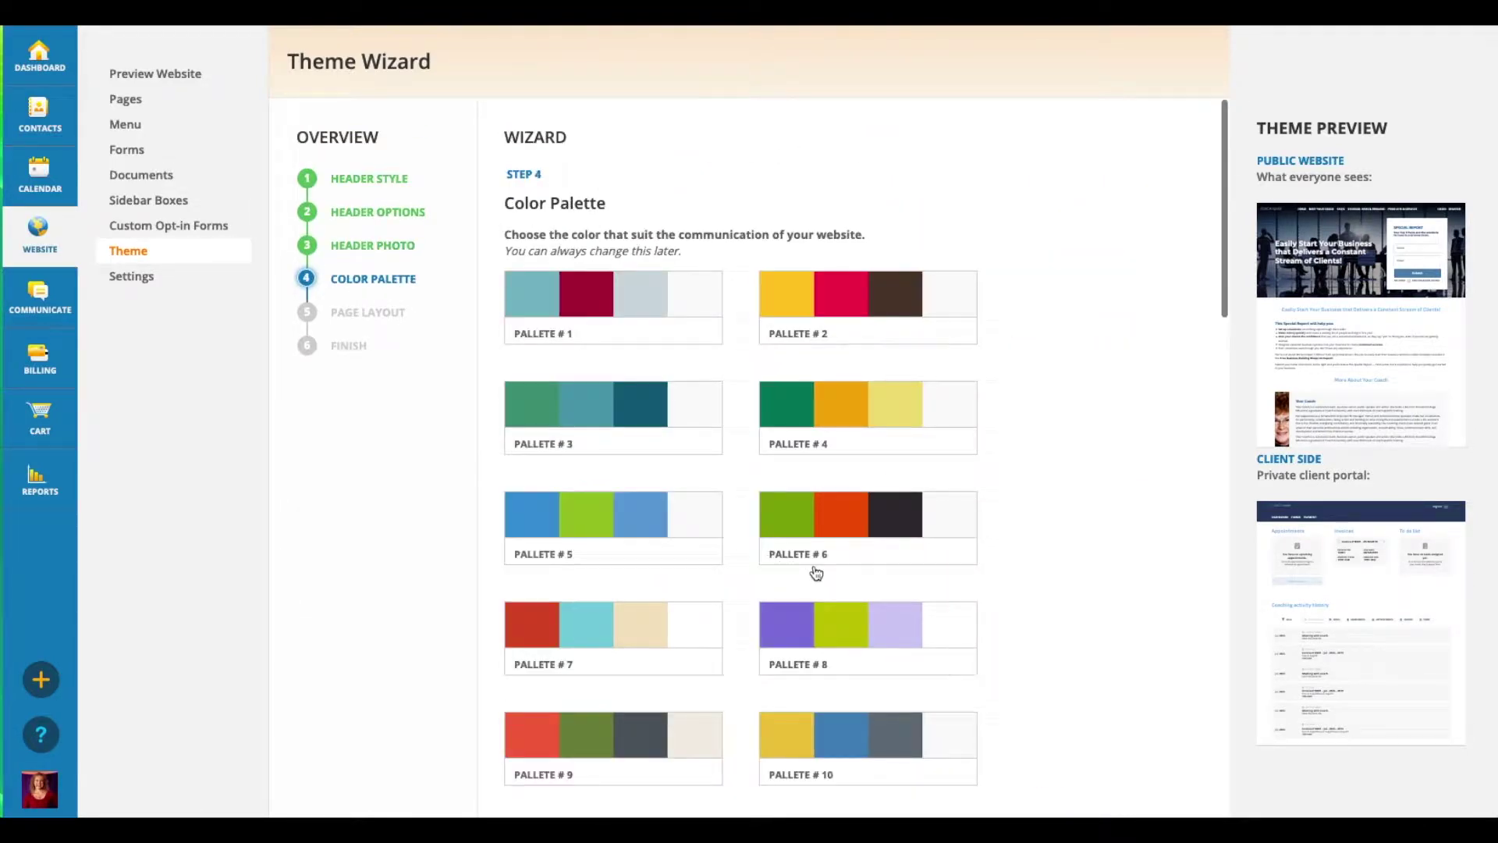
pyautogui.scroll(-4, 746, 577)
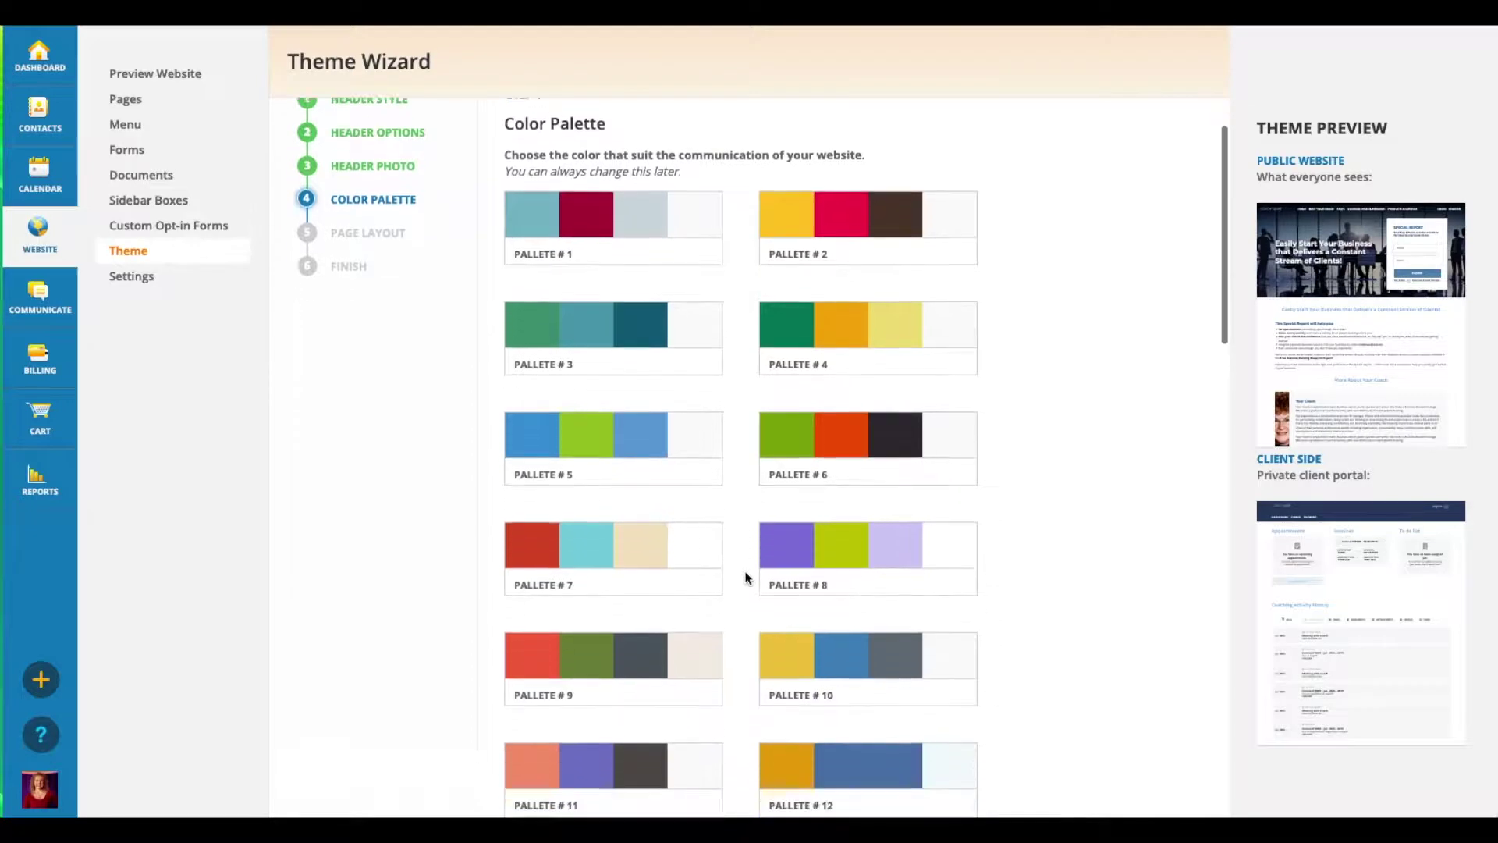
pyautogui.scroll(-6, 745, 577)
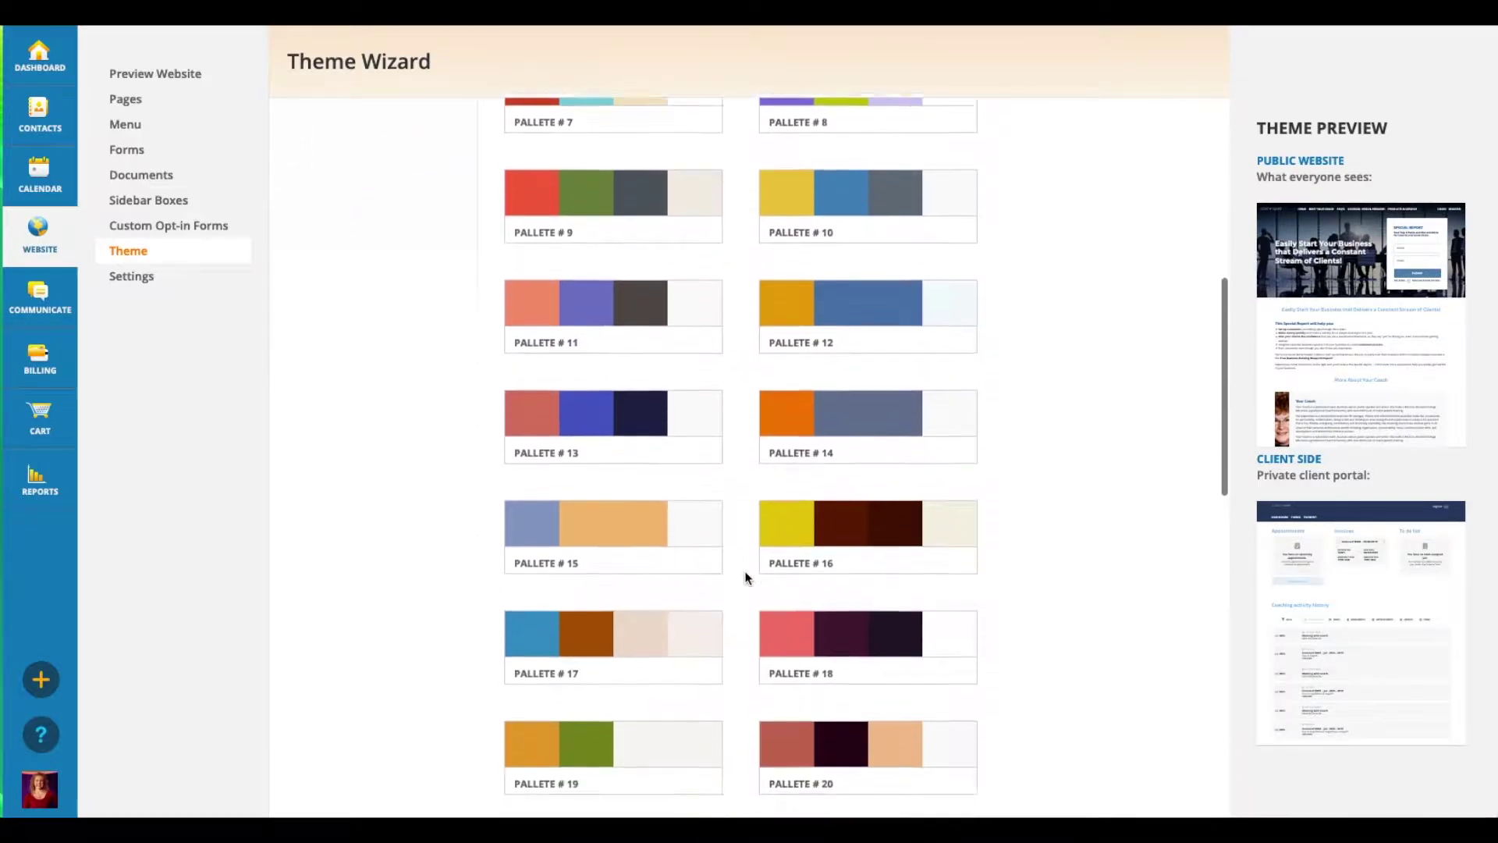
pyautogui.scroll(10, 745, 577)
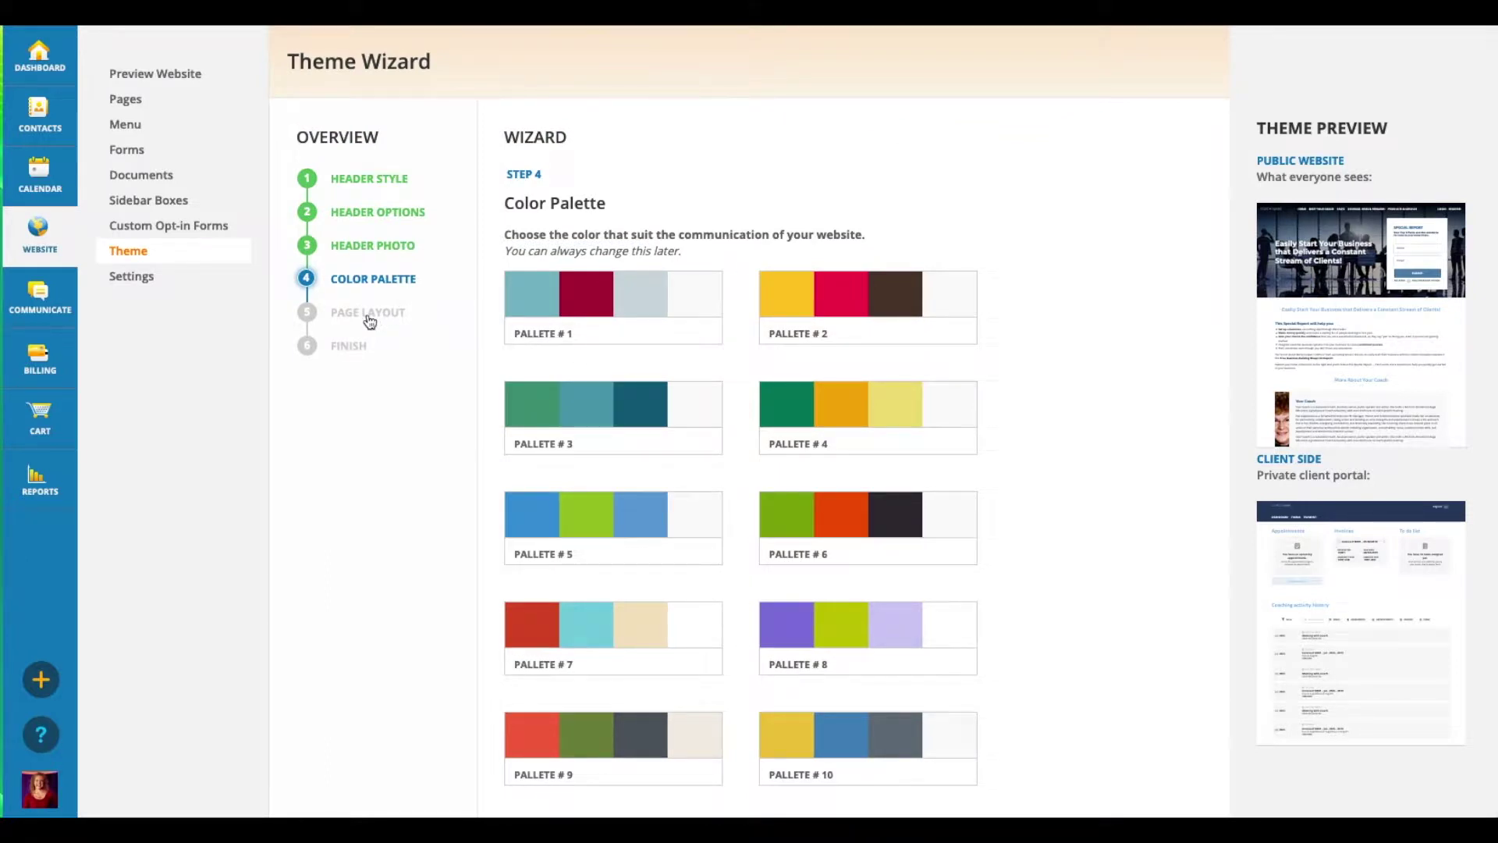
# Step: Leave the wizard, open the Theme Builder for the homepage and expand its header settings
pyautogui.click(129, 251)
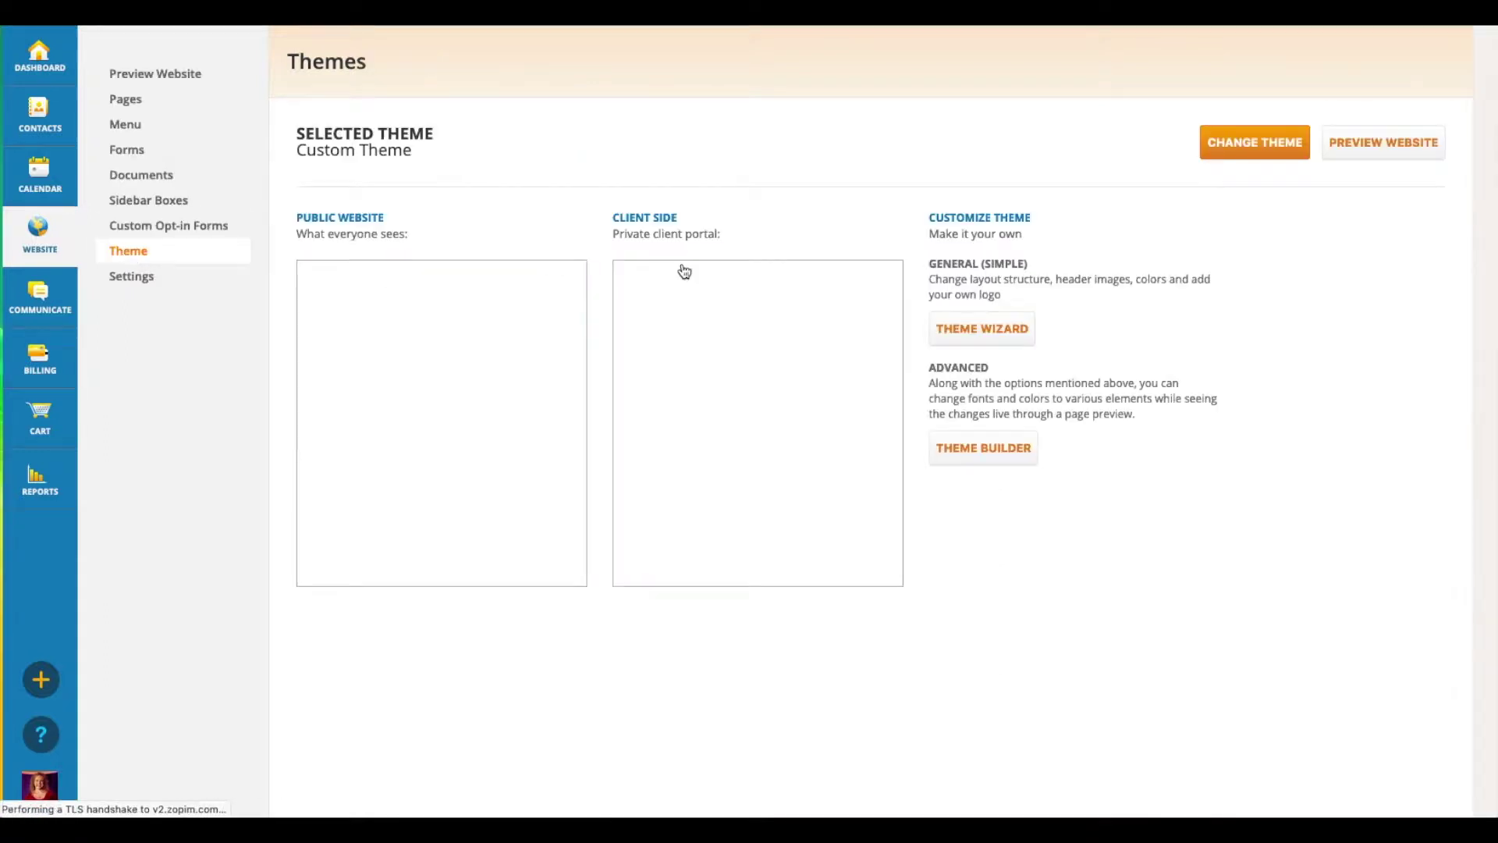
pyautogui.click(1010, 450)
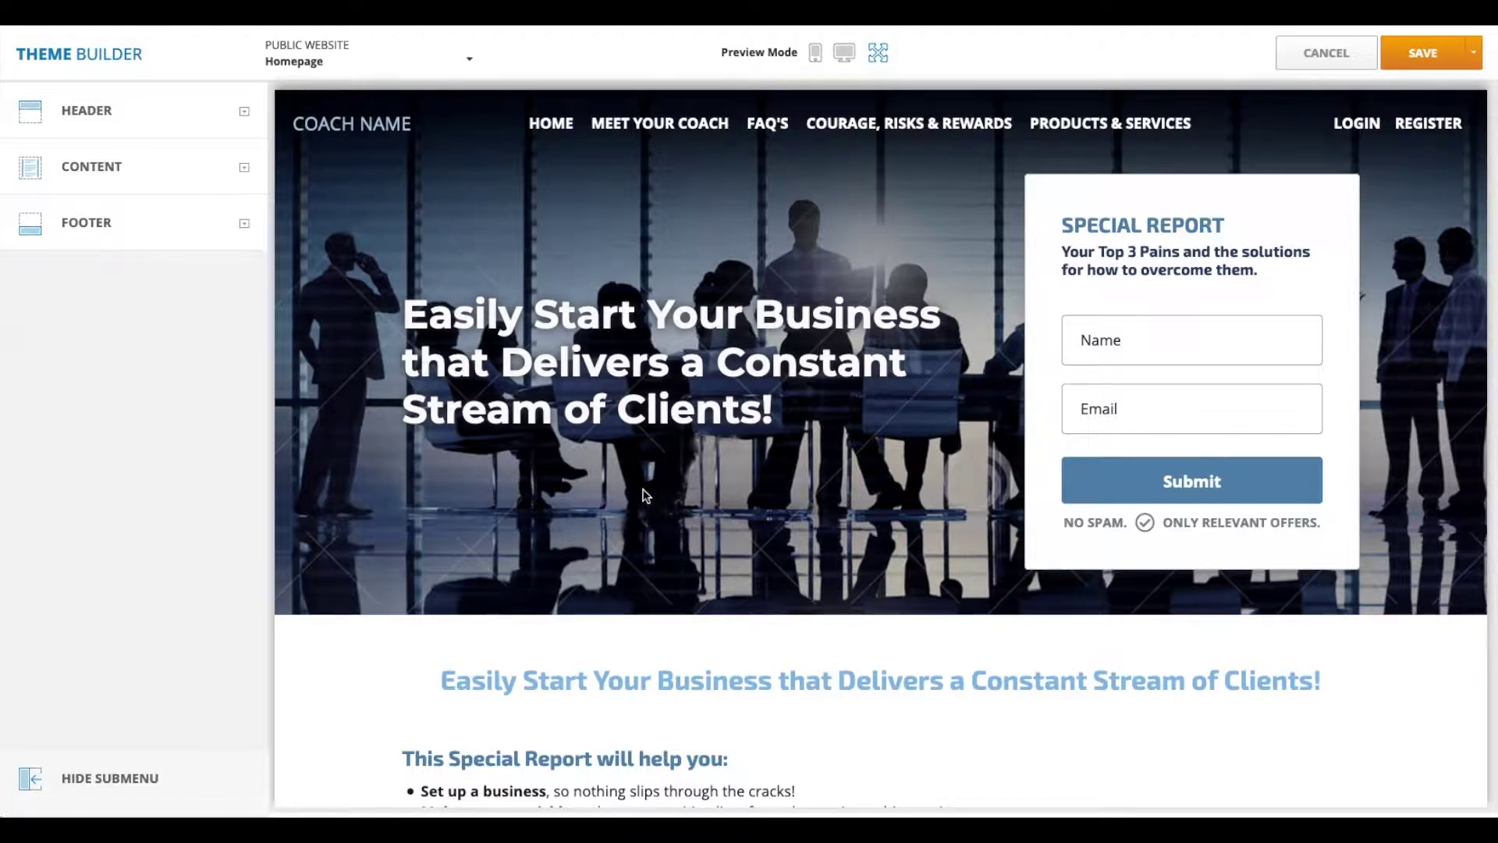
pyautogui.click(245, 113)
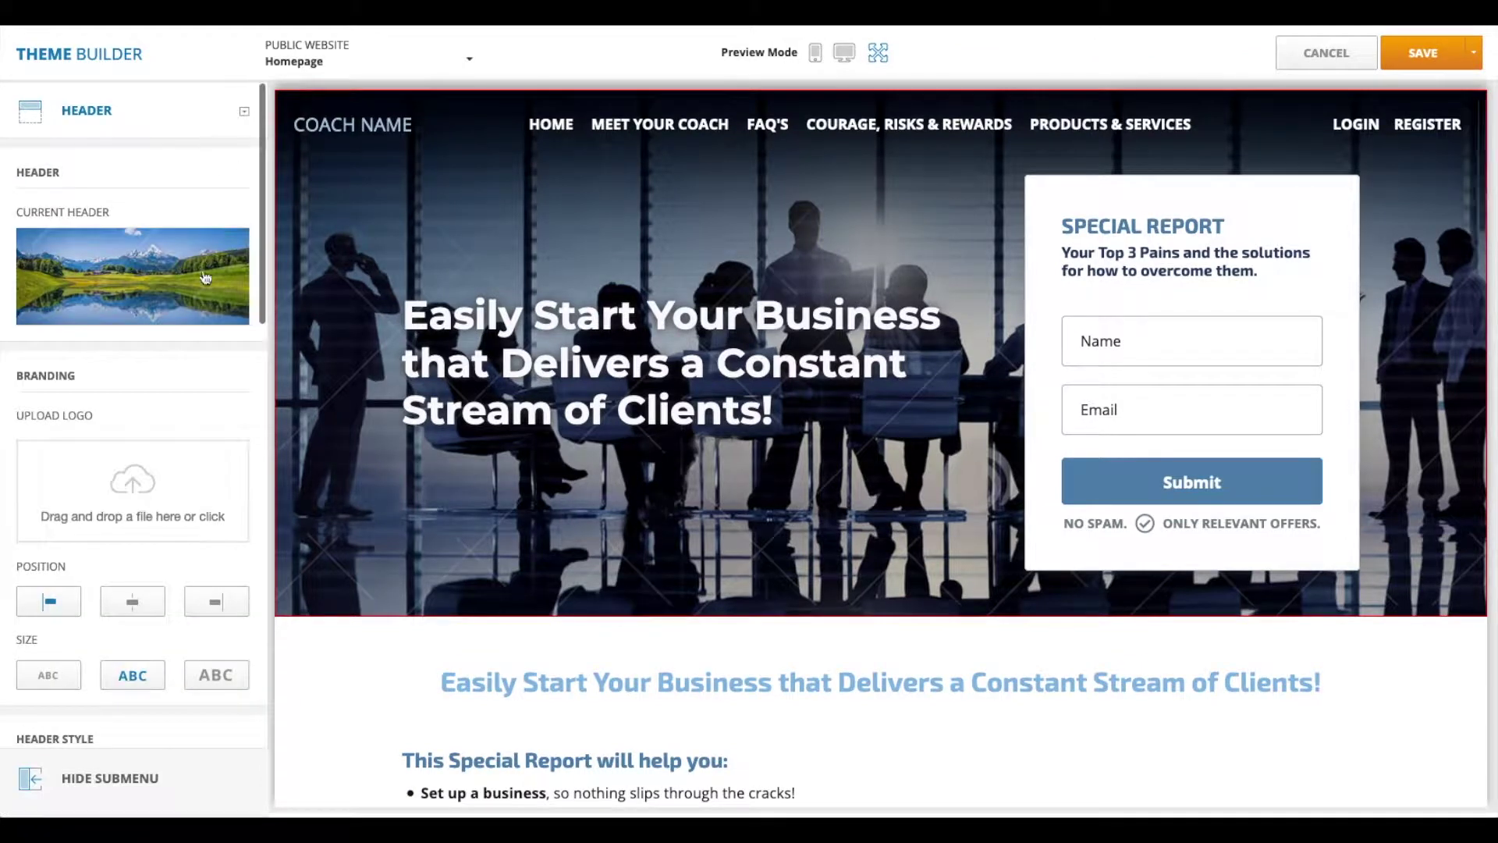
# Step: Examine the header's logo branding, style concepts, position choices, and menu font and color settings
pyautogui.scroll(-3, 156, 258)
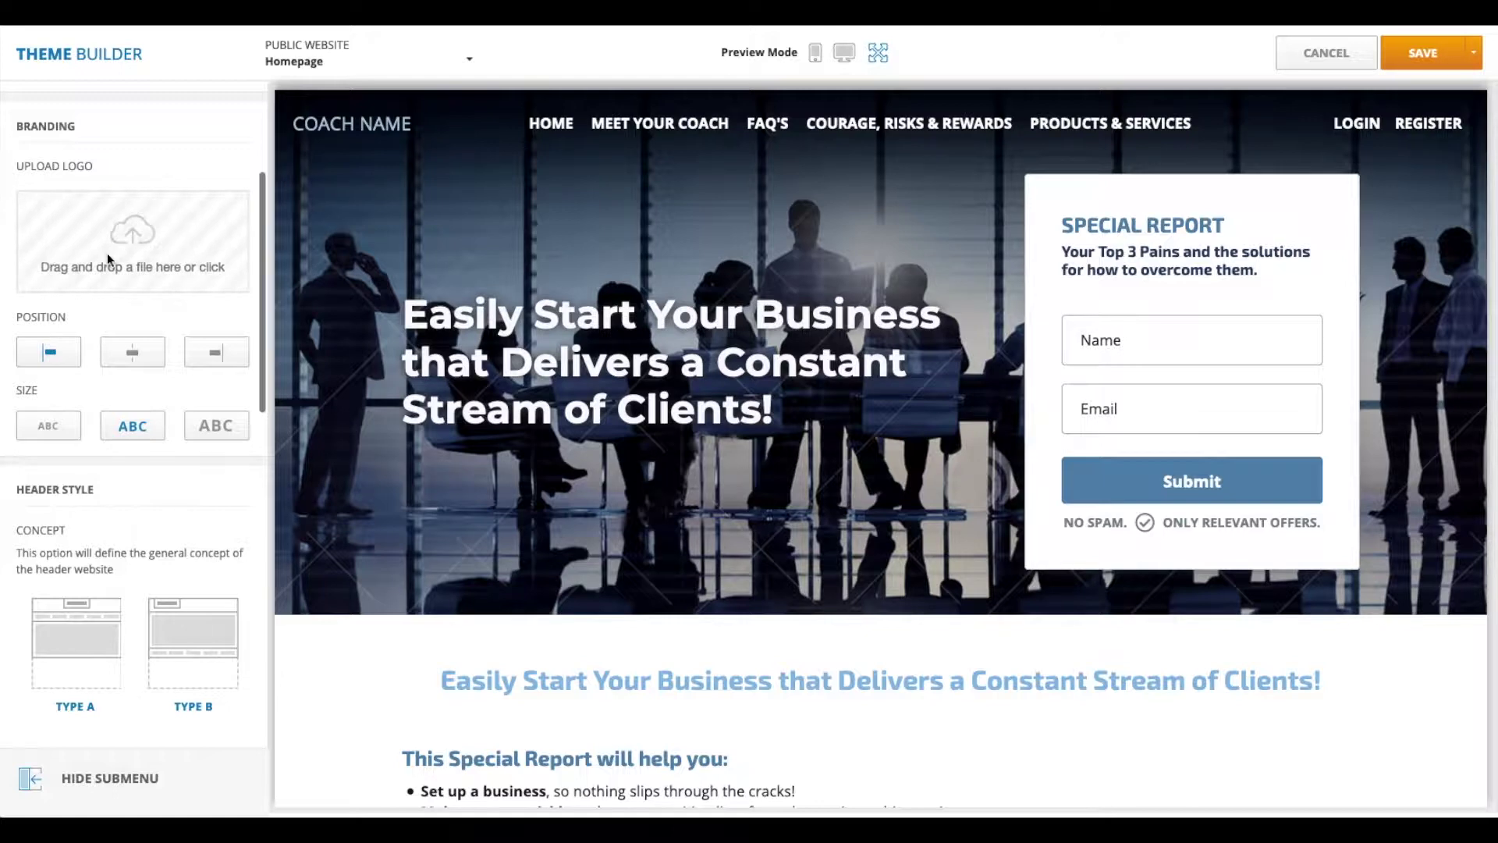
pyautogui.scroll(-1, 136, 306)
pyautogui.scroll(-1, 135, 305)
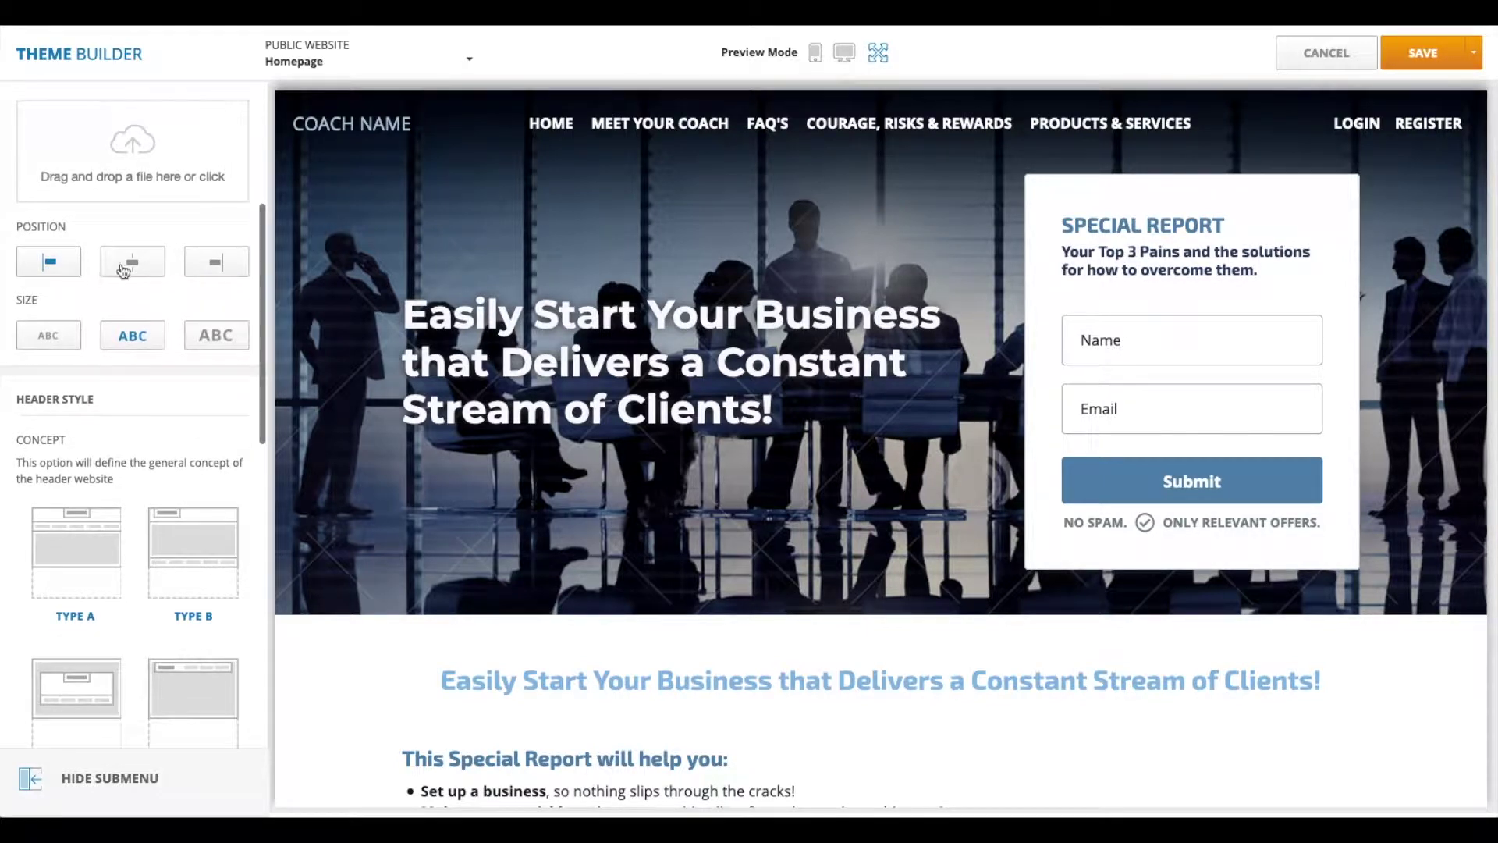
pyautogui.scroll(-10, 169, 309)
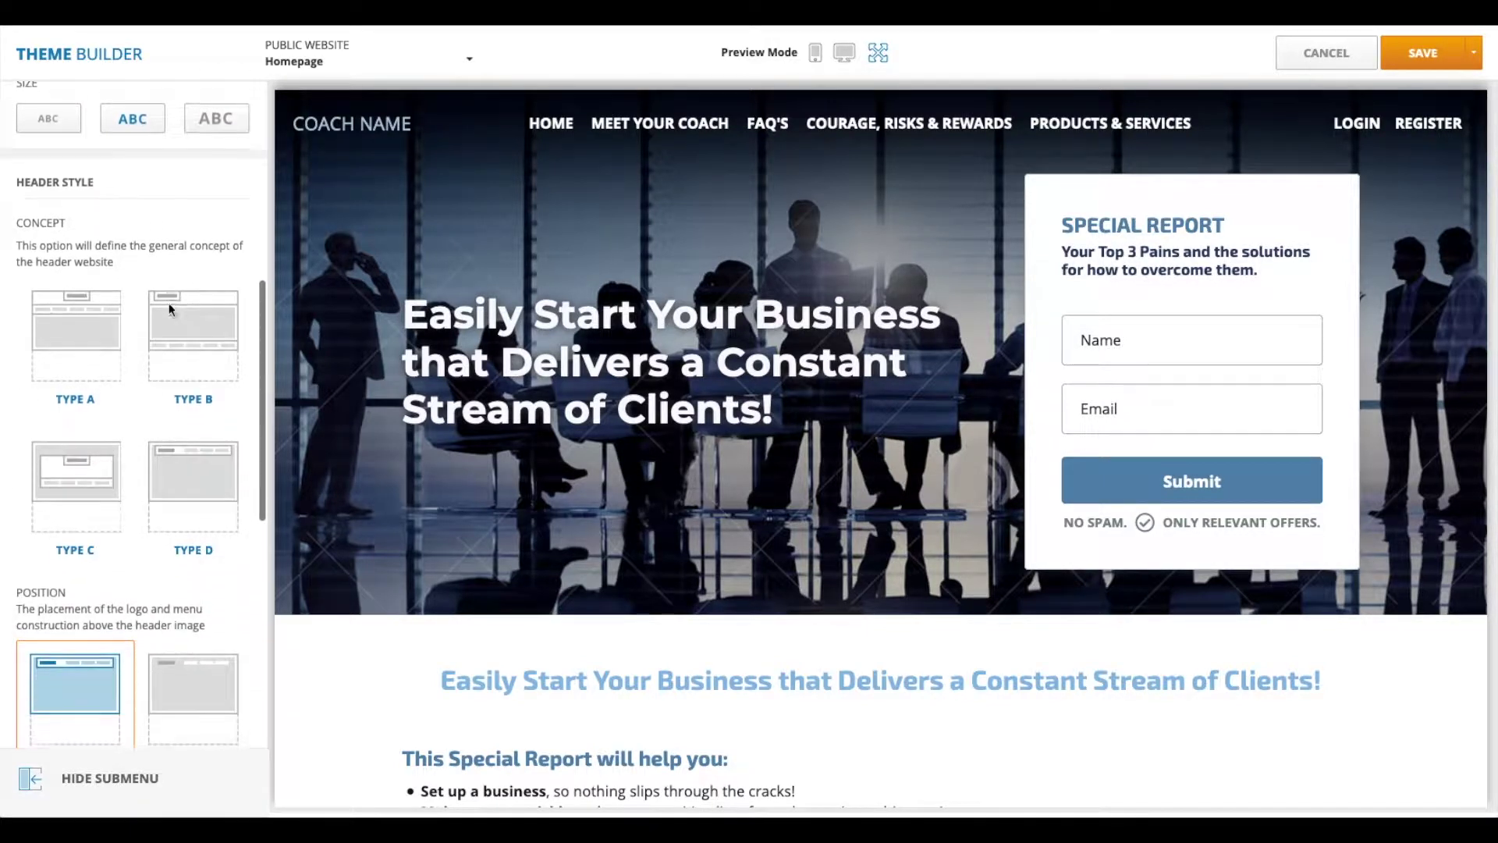
pyautogui.scroll(-1, 215, 503)
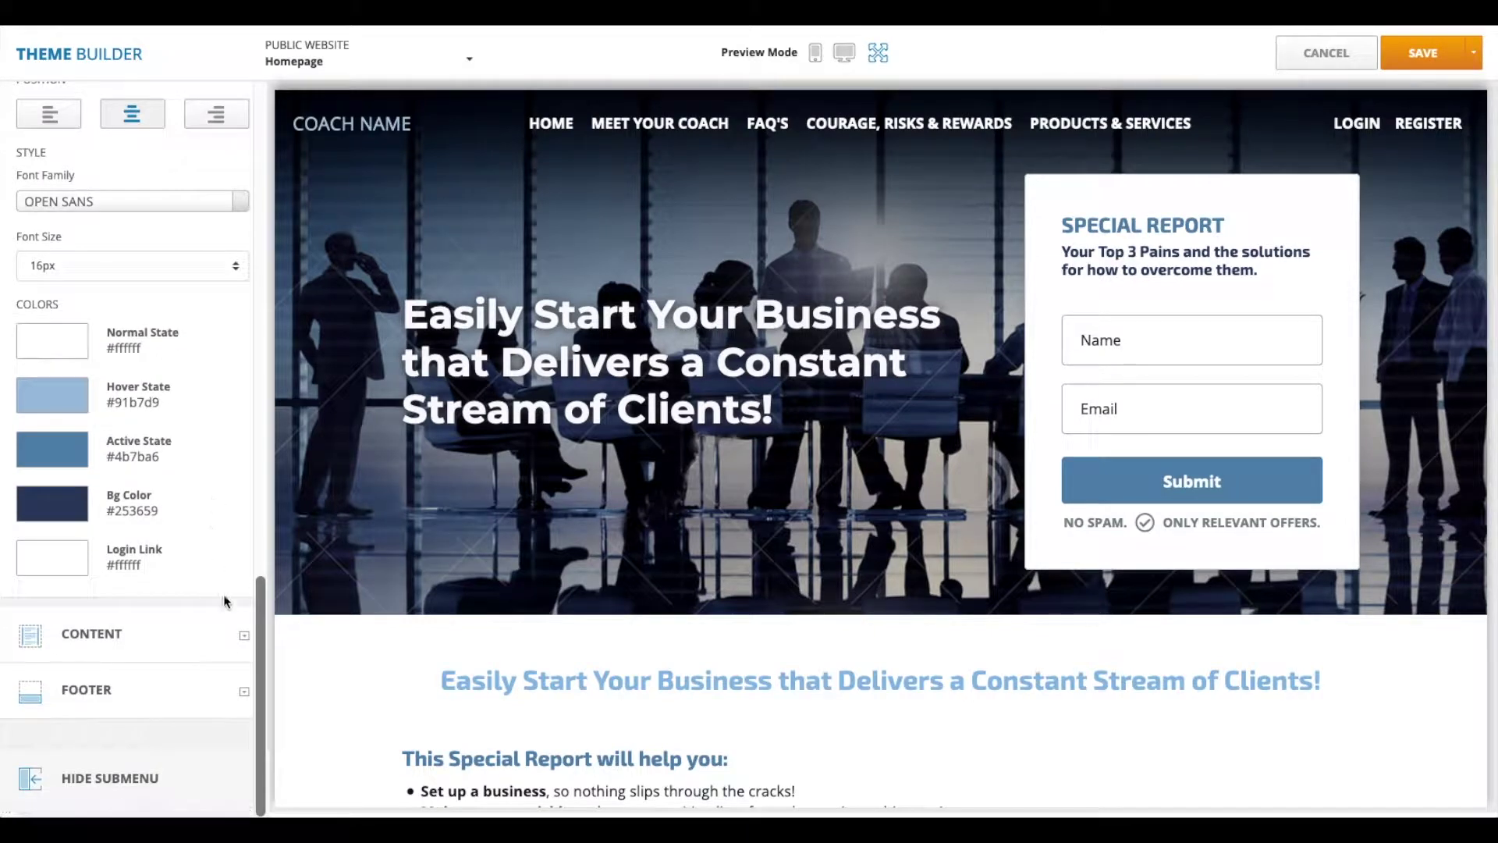
# Step: Turn on Show Background in the page content layout and check the effect on the homepage preview
pyautogui.click(245, 638)
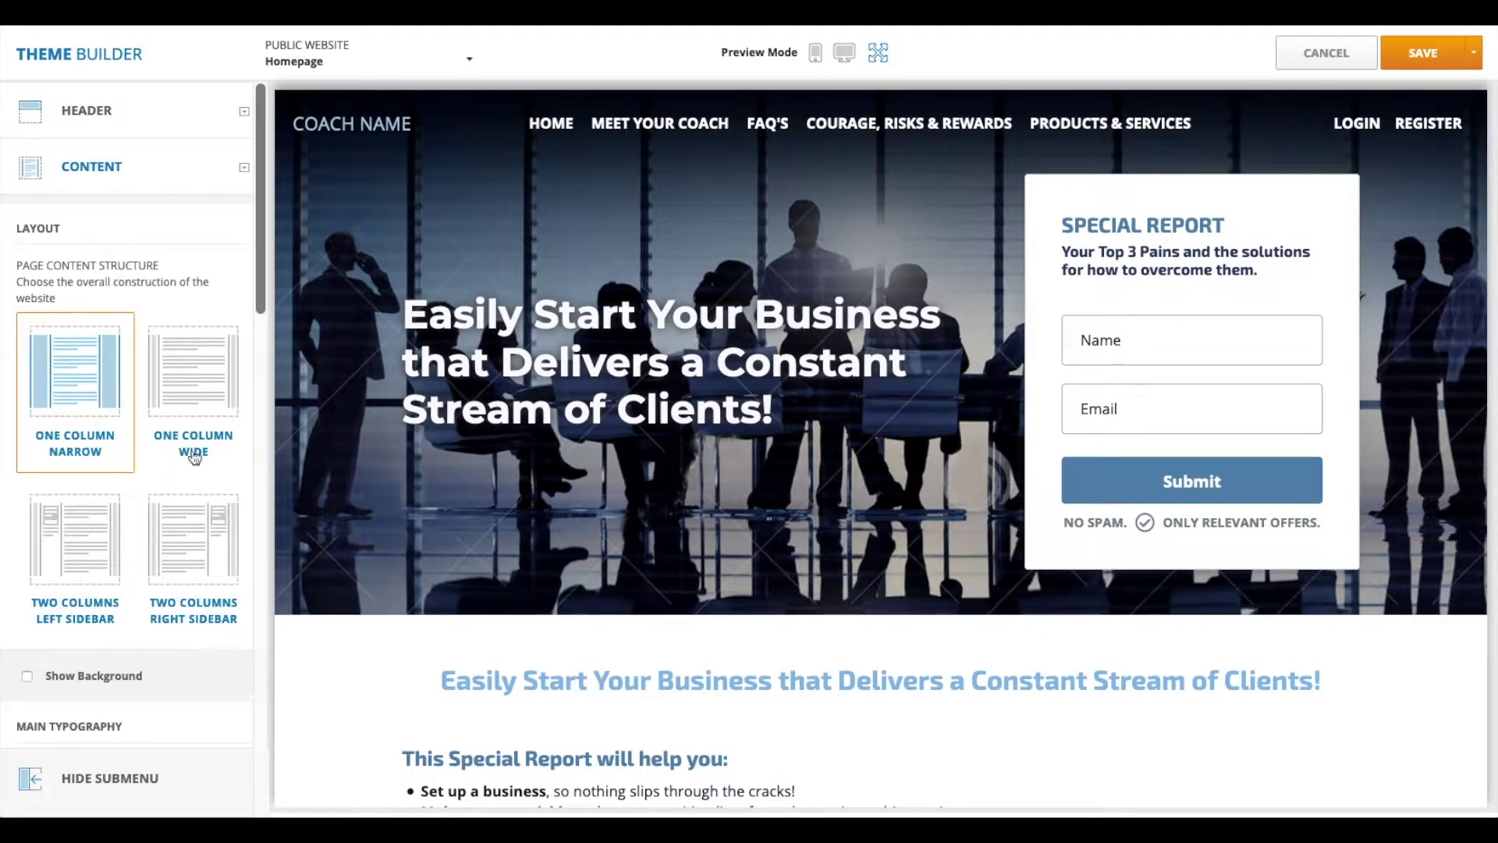
pyautogui.scroll(-5, 195, 546)
pyautogui.scroll(-5, 189, 595)
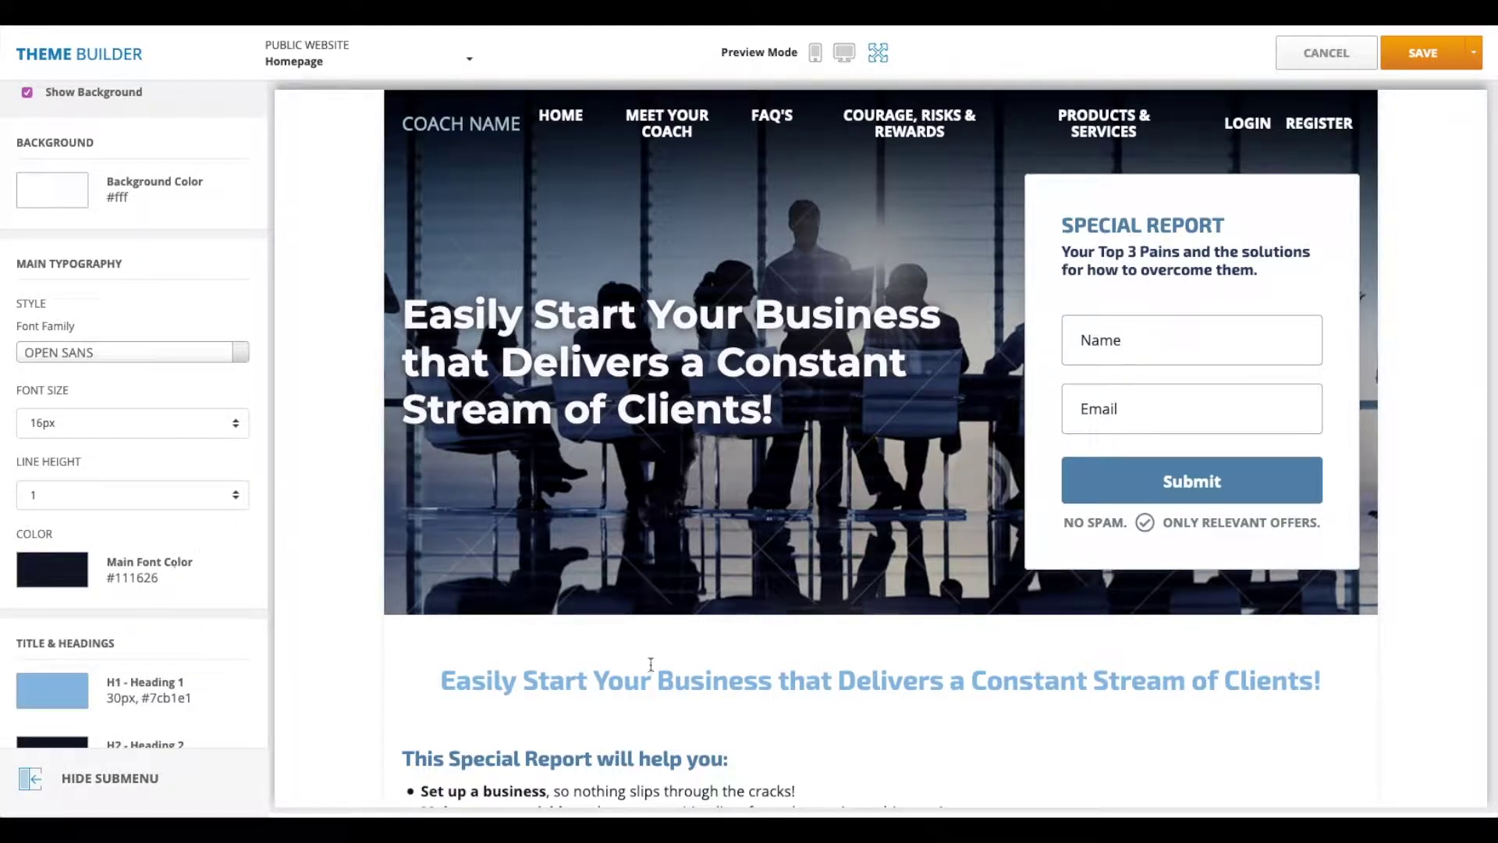
pyautogui.scroll(-3, 651, 665)
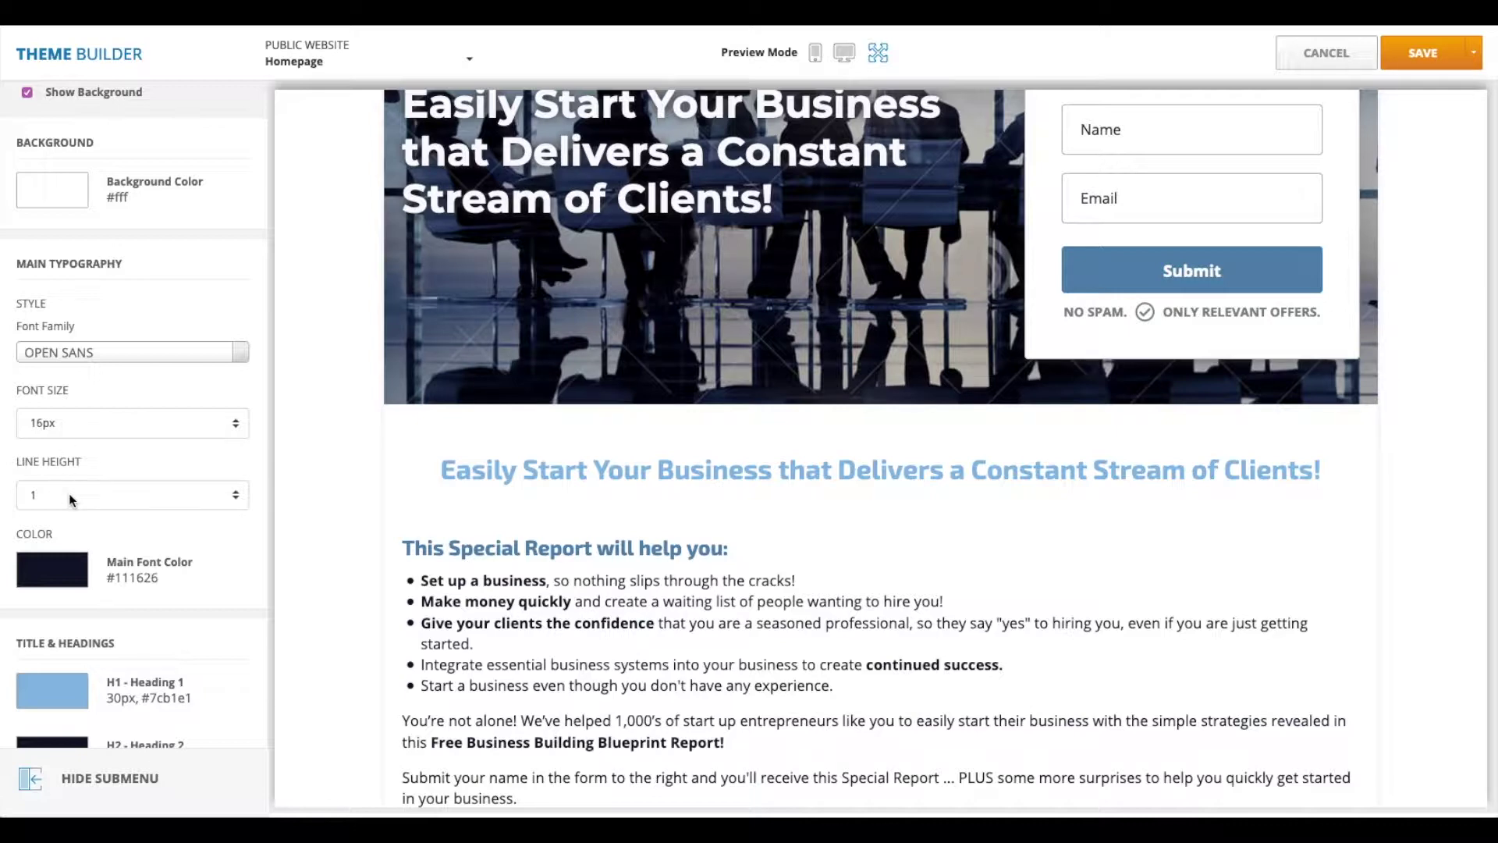
# Step: Open the main font color picker, select its hex code, and close the picker without changing the color
pyautogui.click(49, 567)
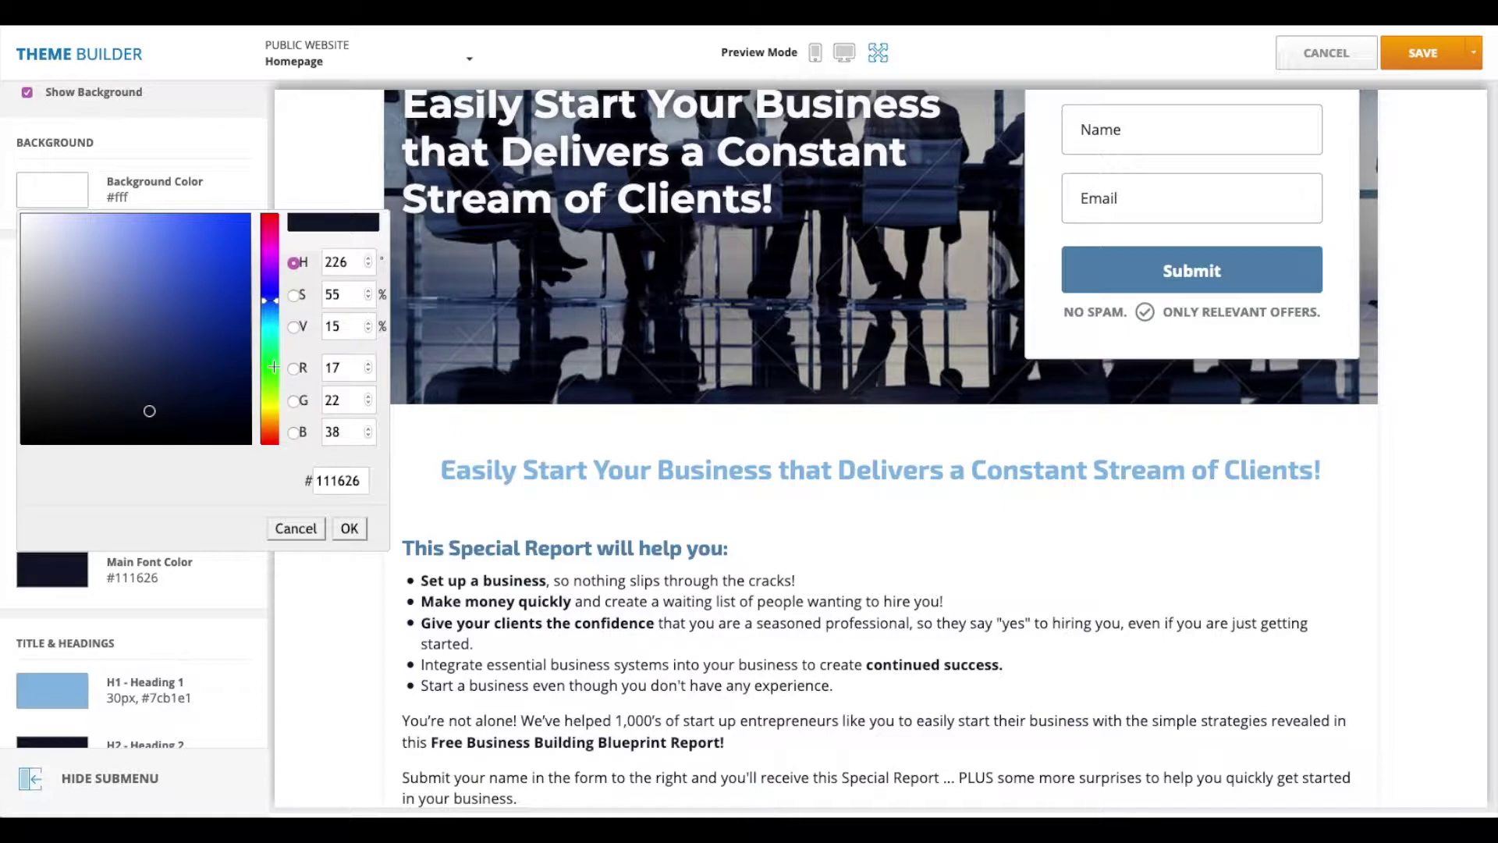
pyautogui.moveTo(366, 481); pyautogui.dragTo(316, 482)
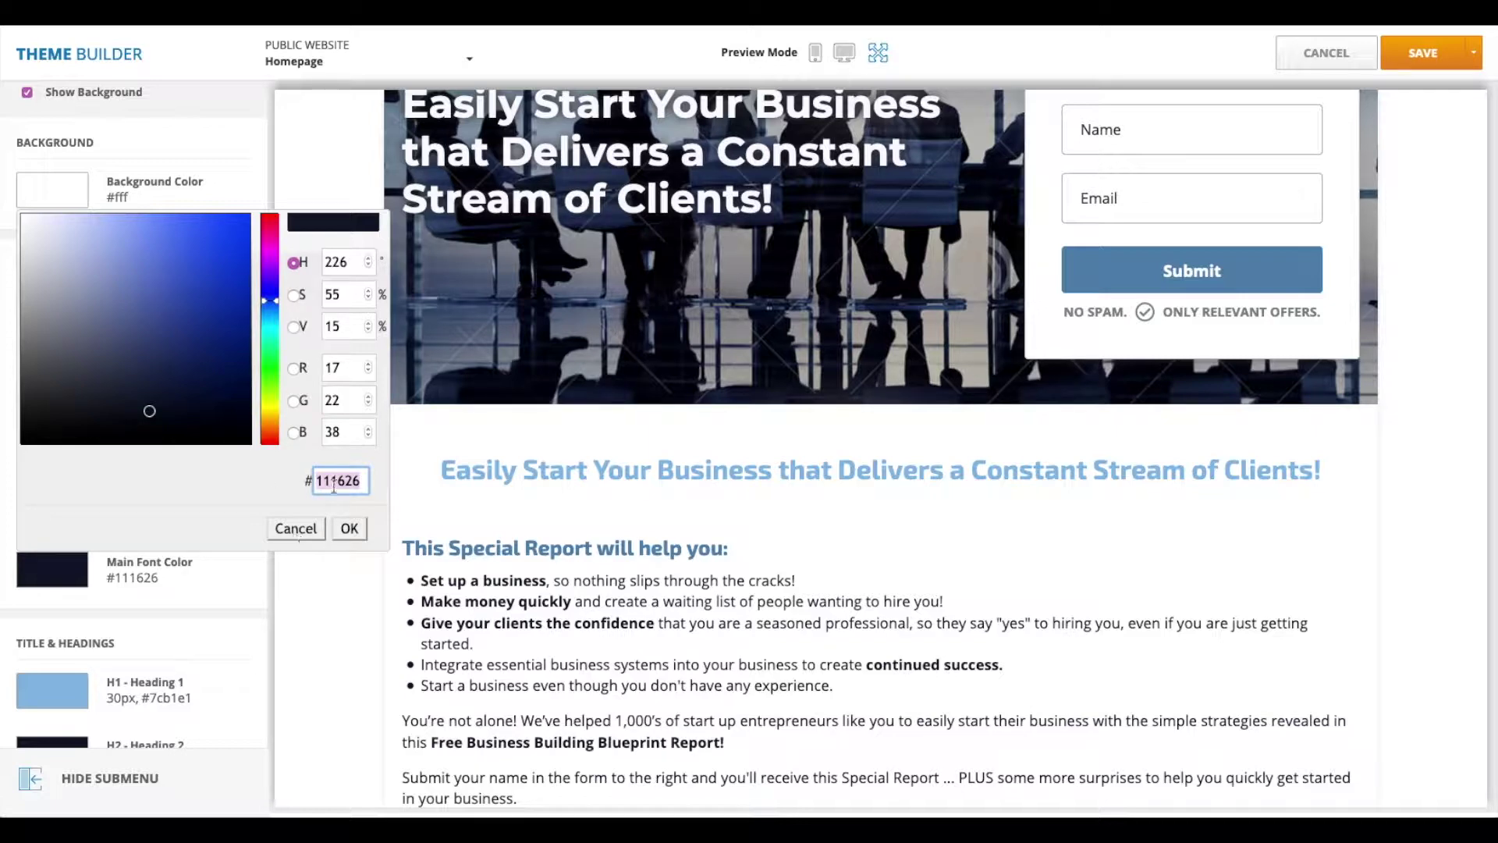
pyautogui.click(308, 529)
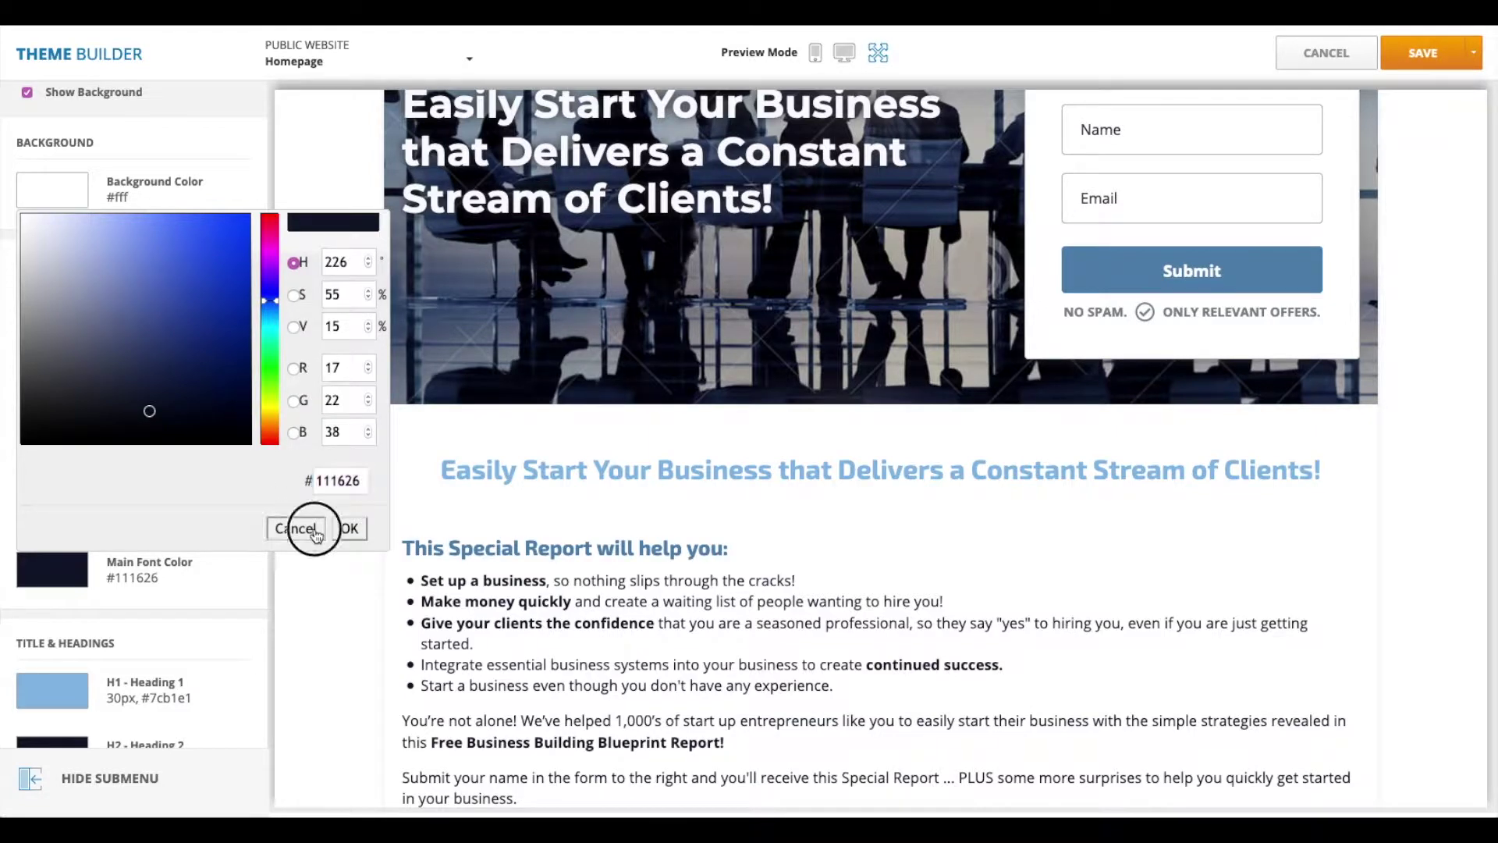
# Step: Expand the H1 and H2 heading settings to examine their font family, size and color
pyautogui.scroll(-1, 204, 612)
pyautogui.scroll(-4, 204, 612)
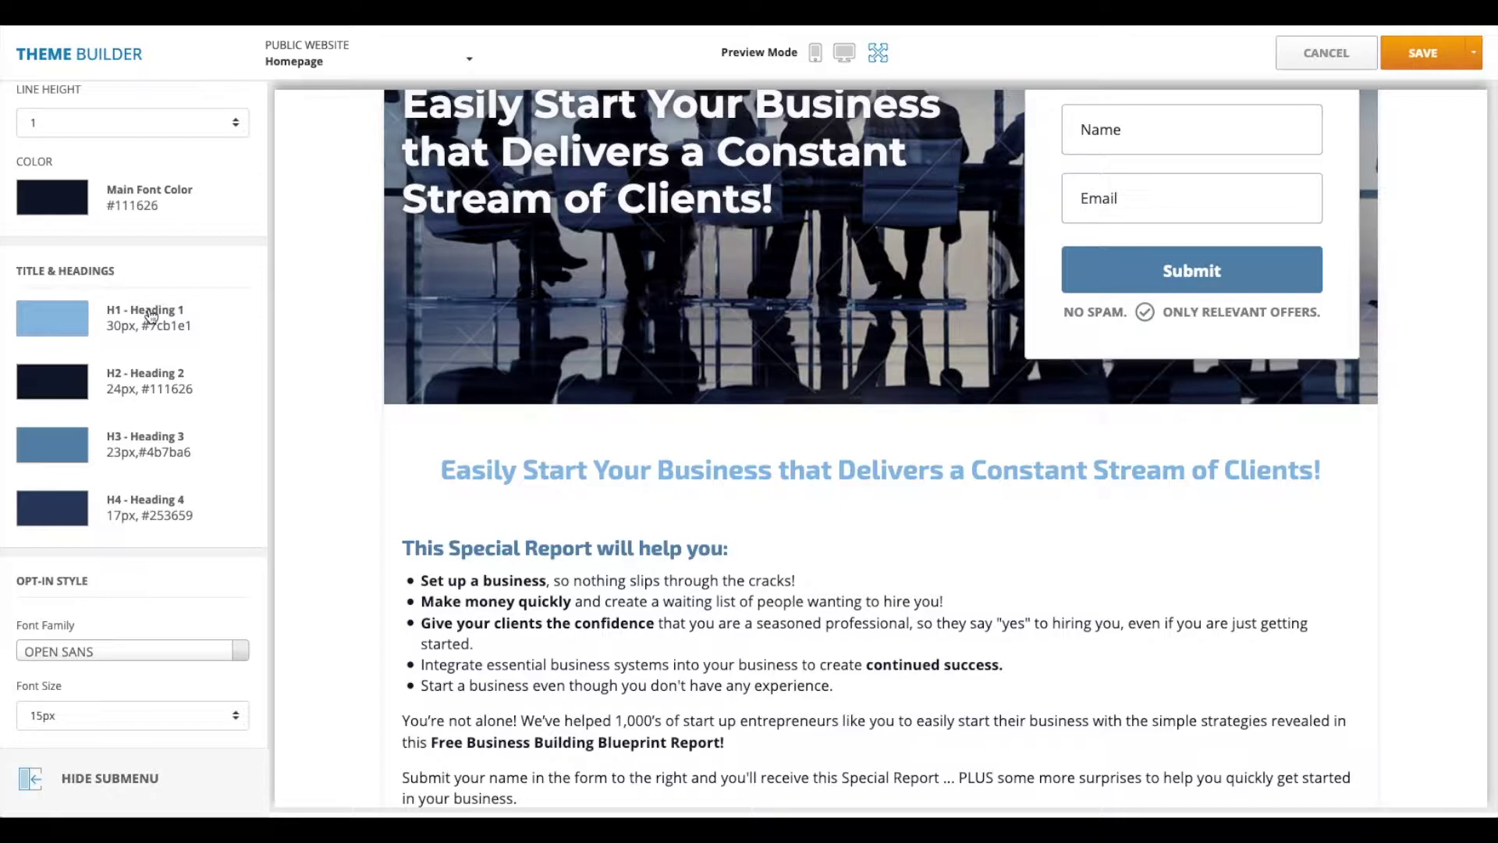
pyautogui.click(68, 322)
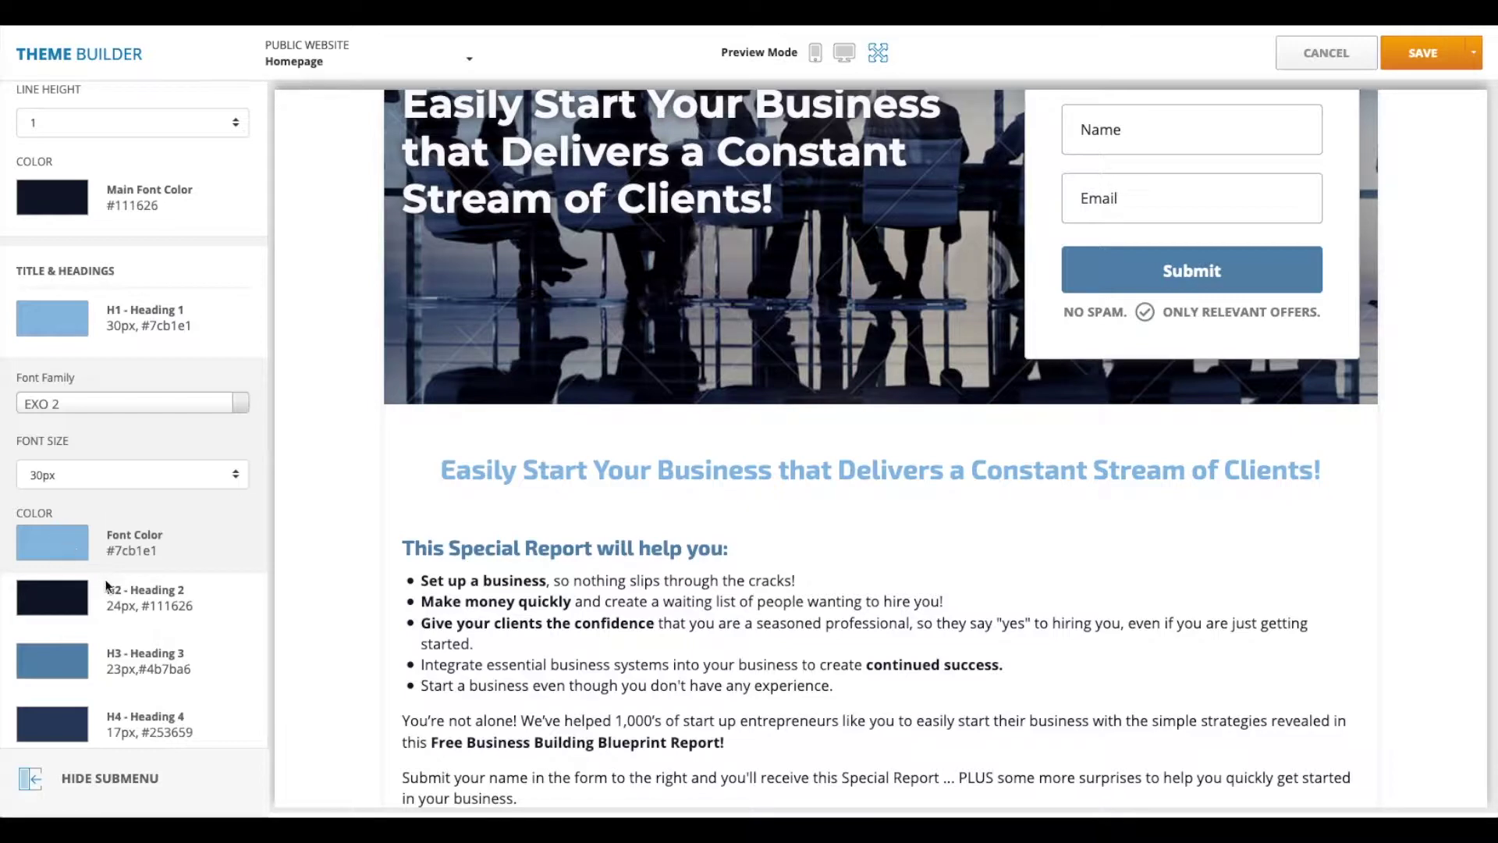
pyautogui.click(74, 605)
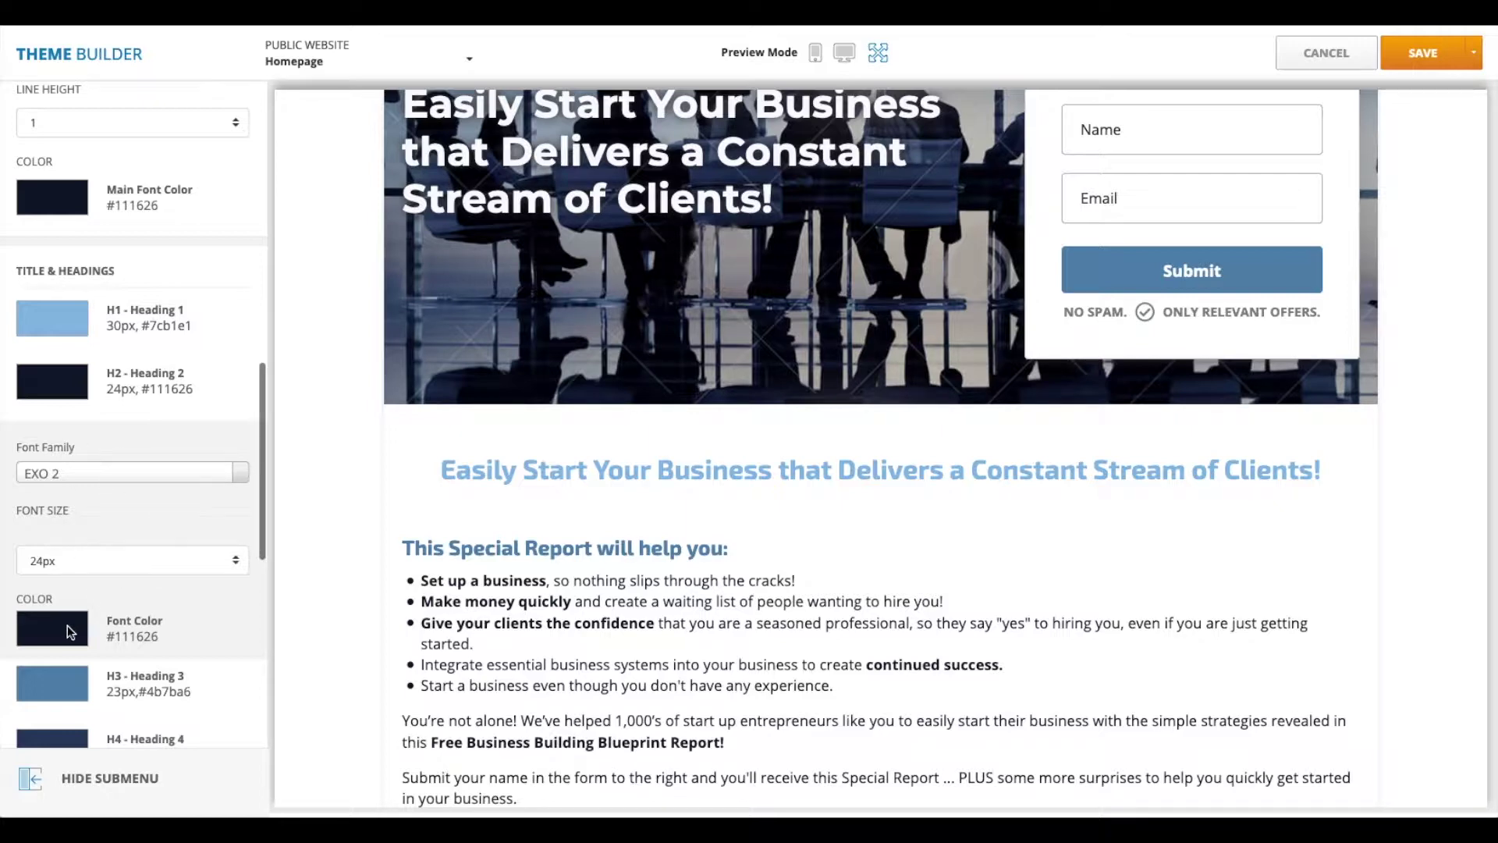
pyautogui.scroll(-1, 209, 630)
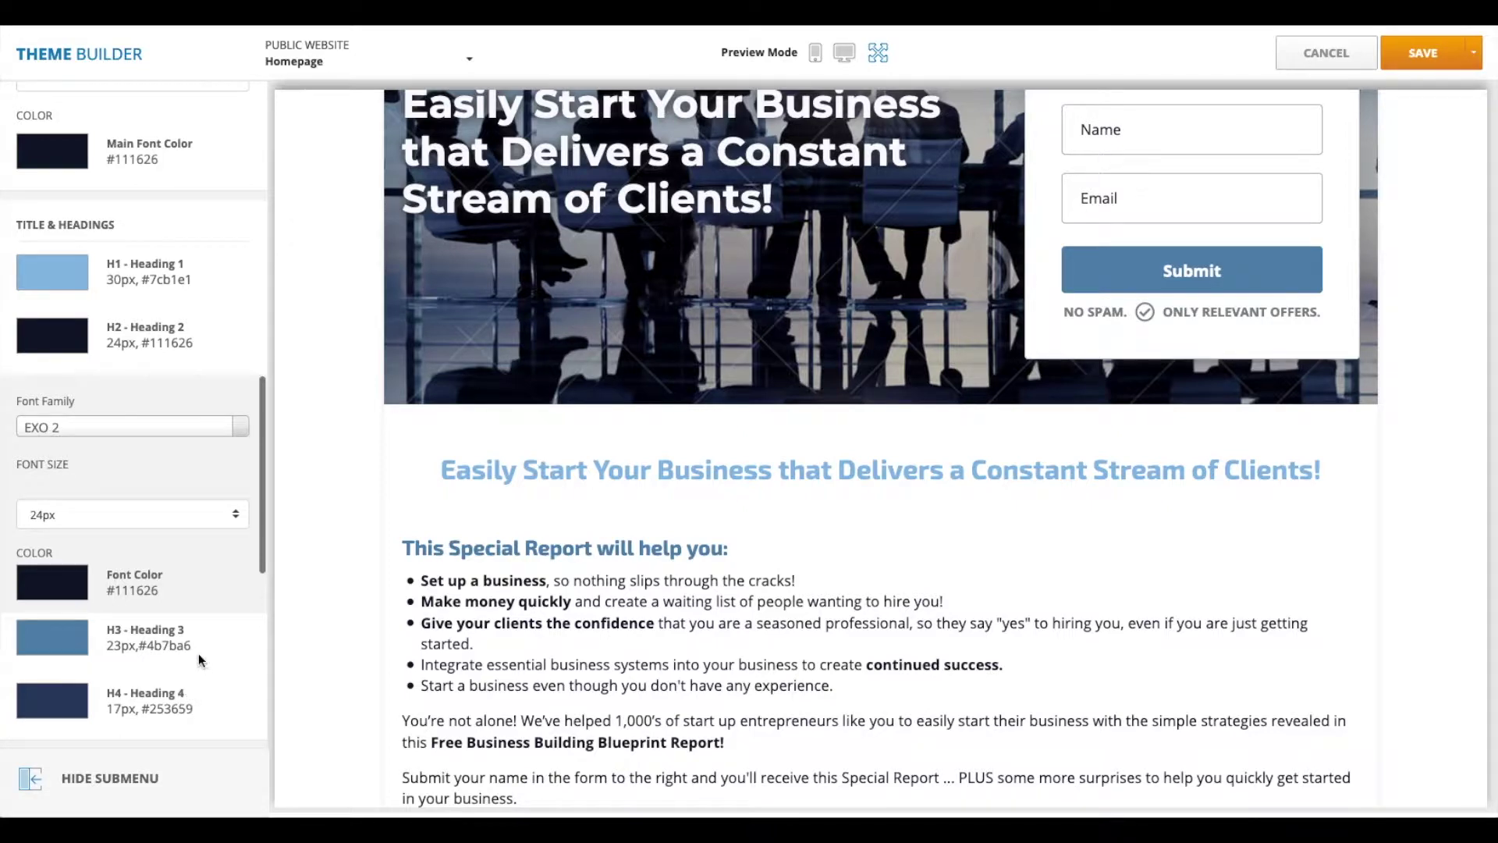
# Step: Review the opt-in style colors and private page element colors alongside the homepage's opt-in form
pyautogui.scroll(-3, 198, 660)
pyautogui.scroll(-1, 198, 660)
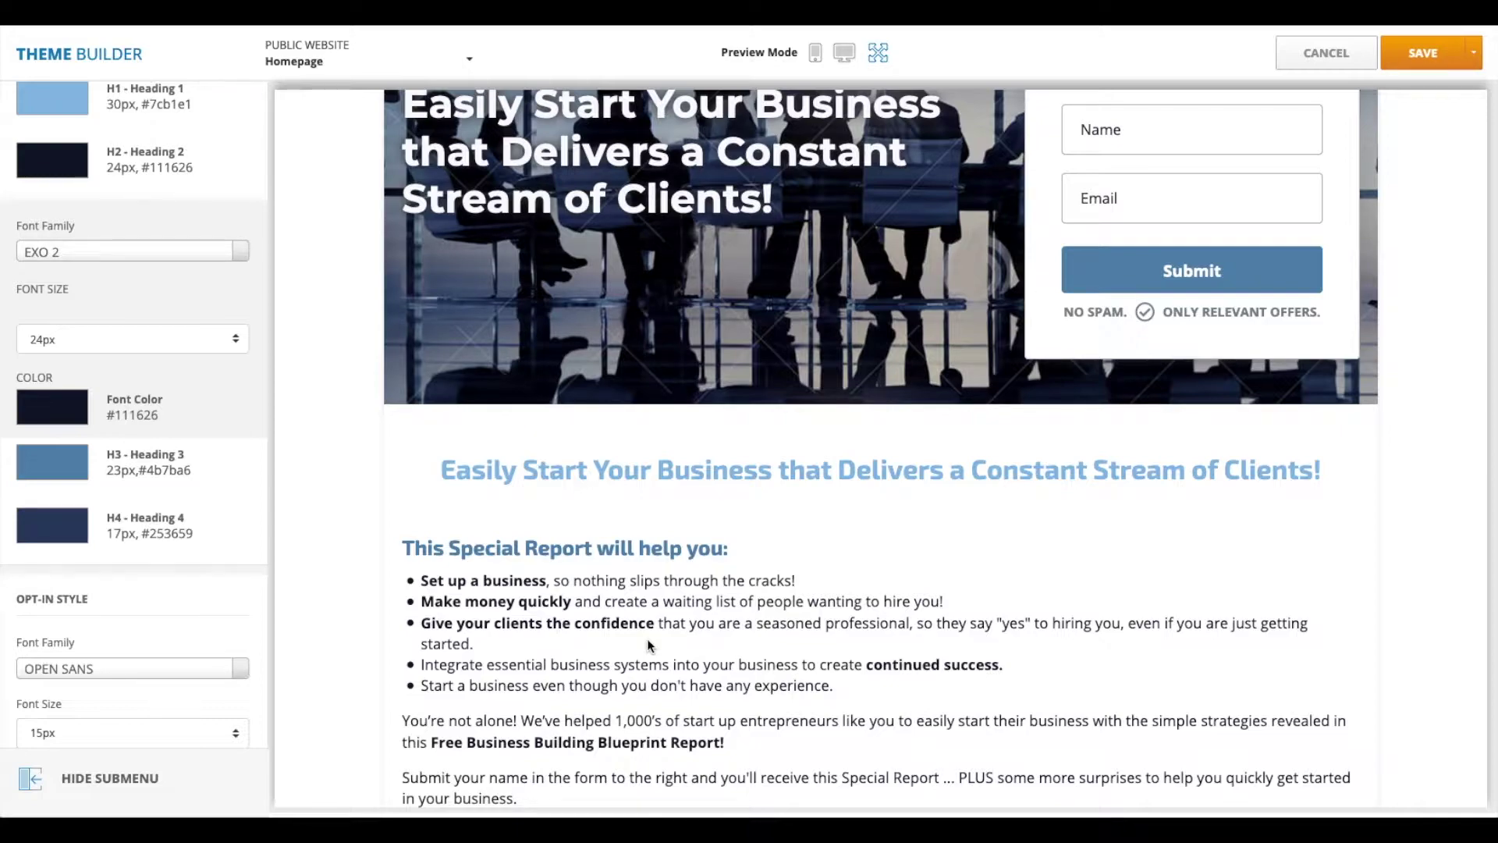
pyautogui.scroll(3, 358, 615)
pyautogui.scroll(-5, 173, 466)
pyautogui.scroll(-3, 173, 466)
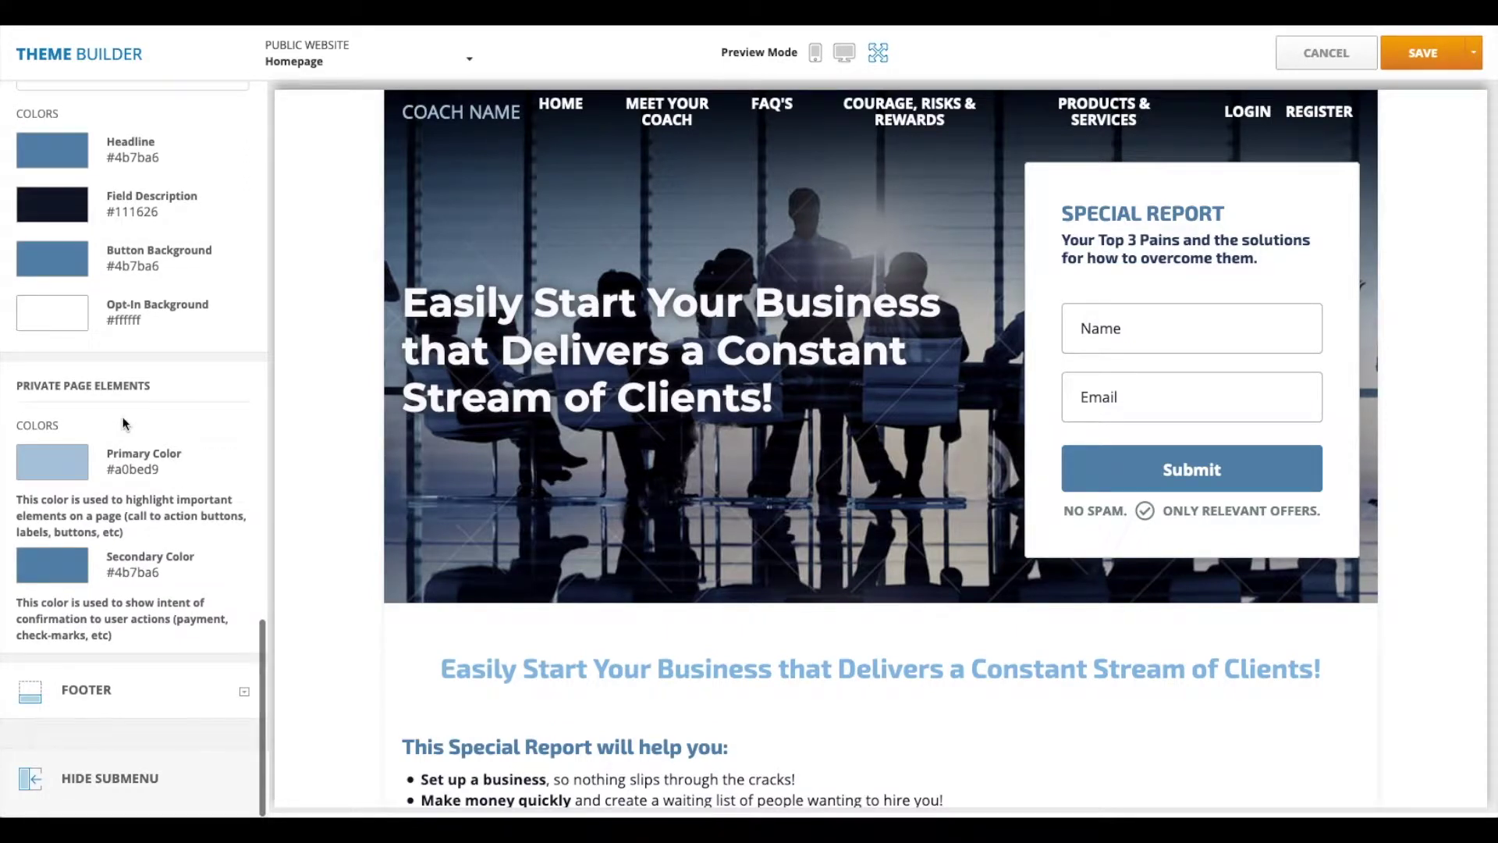
# Step: Switch the previewed page from the homepage to the Client Portal
pyautogui.click(470, 61)
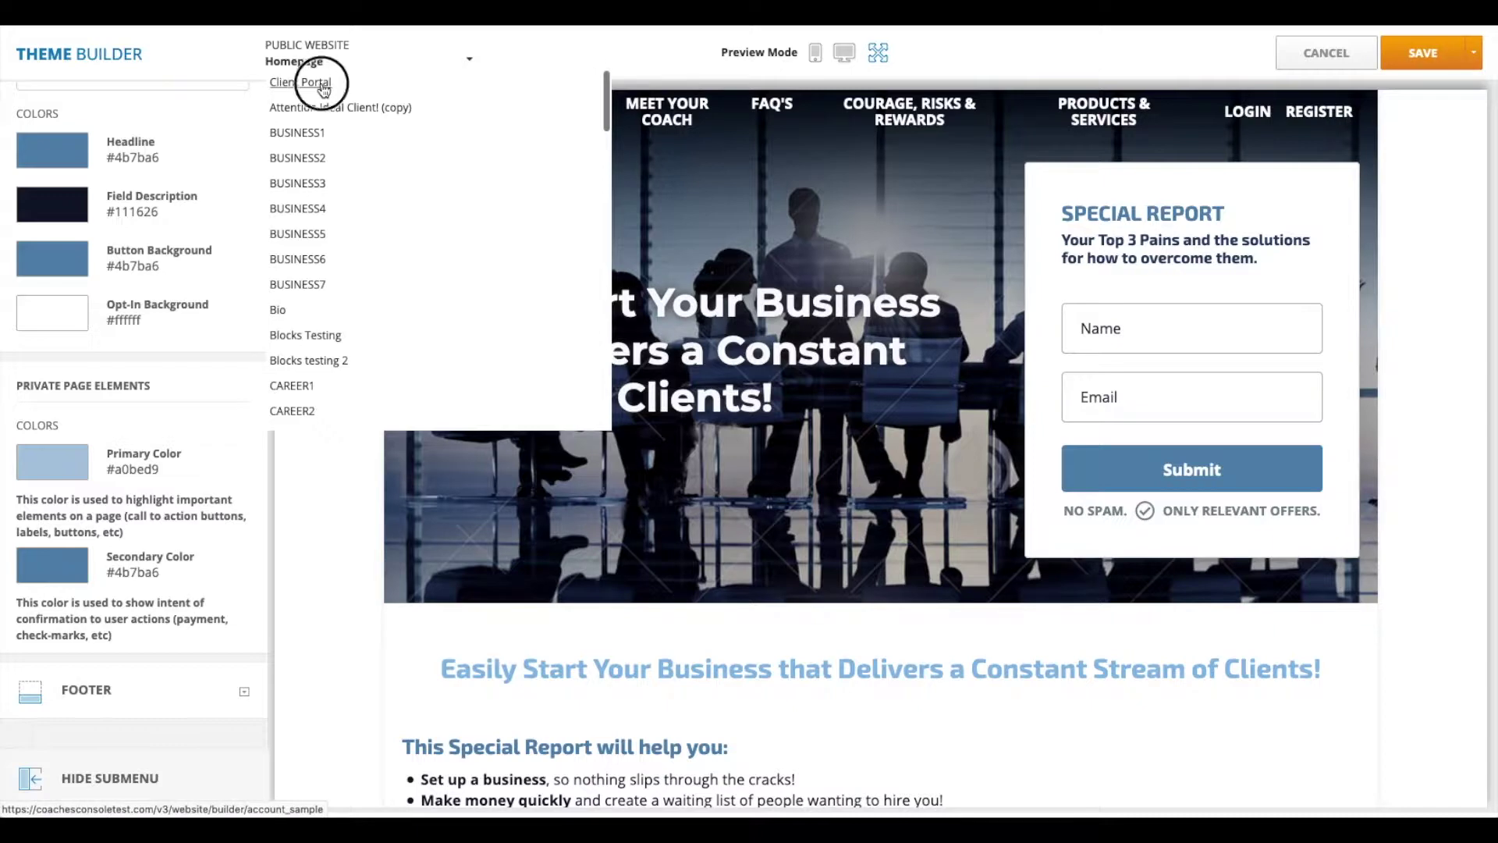
pyautogui.press('Down')
pyautogui.press('Return')
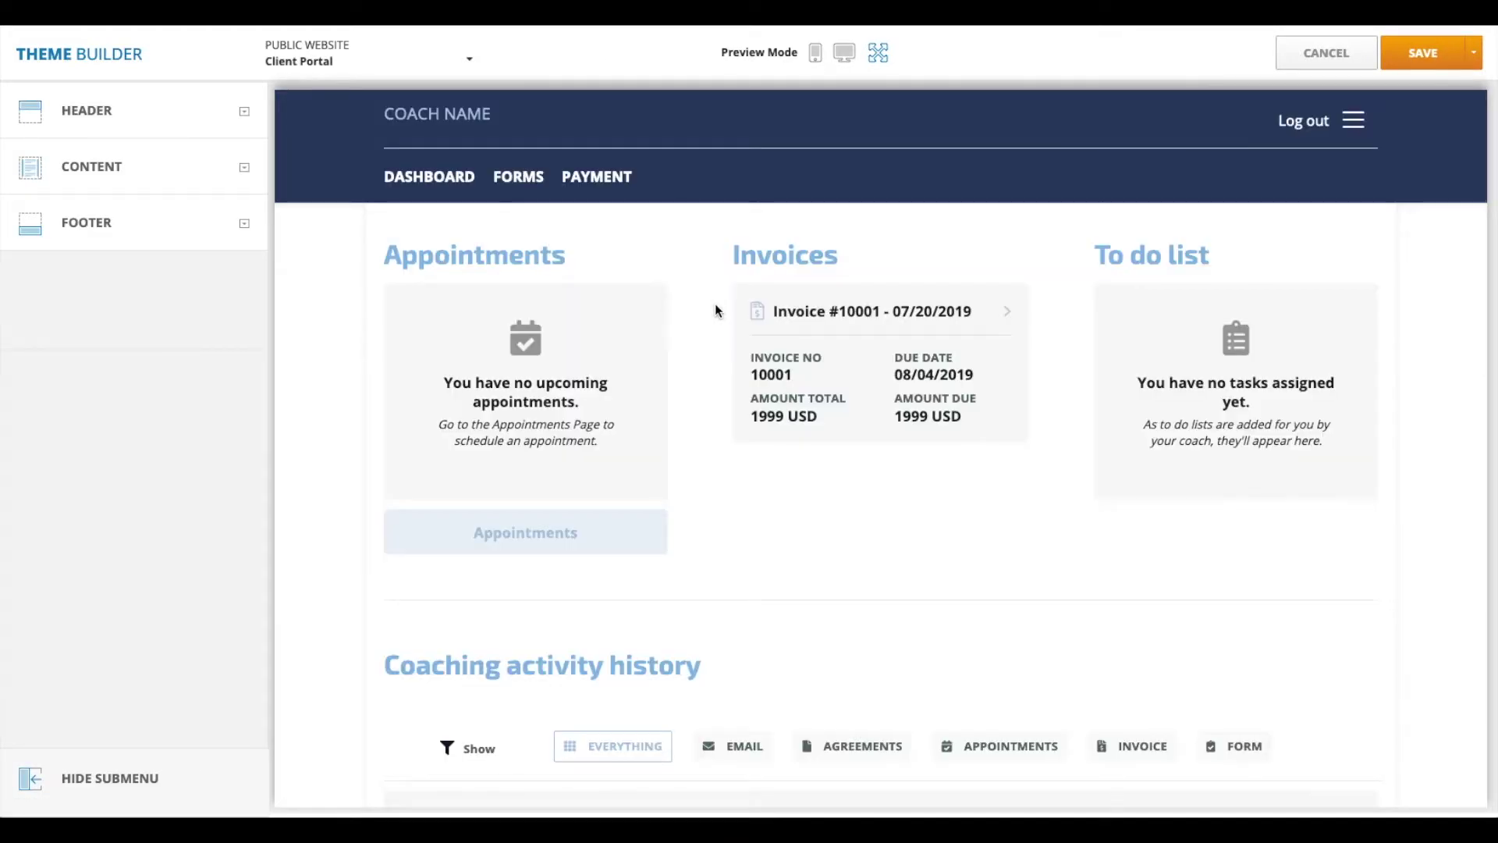
# Step: Expand the Client Portal's content settings and examine the primary and secondary colors for private page elements
pyautogui.click(244, 170)
pyautogui.scroll(-6, 143, 484)
pyautogui.scroll(-10, 143, 479)
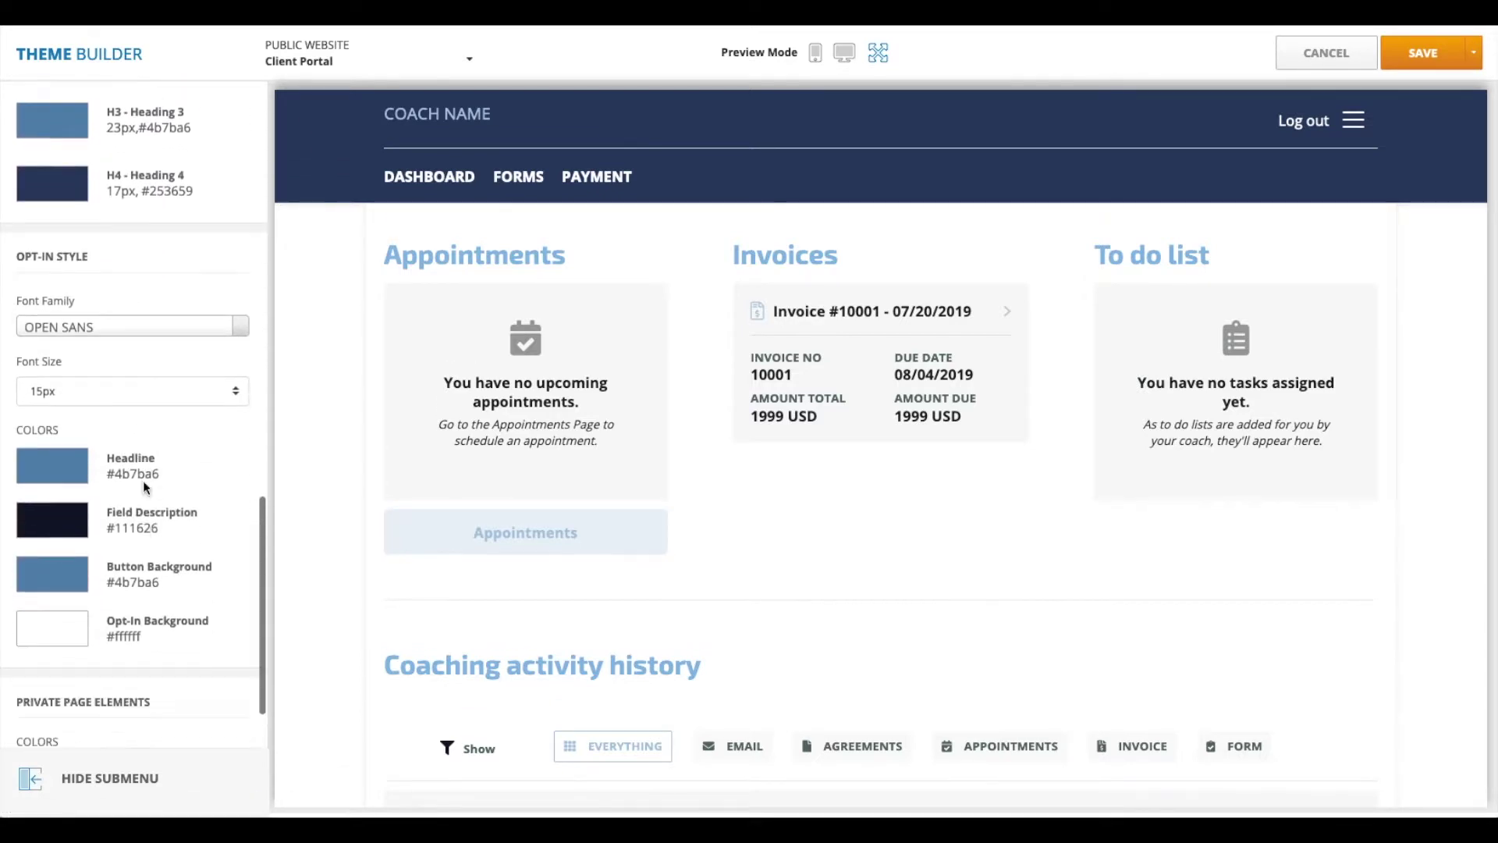
pyautogui.scroll(-5, 143, 479)
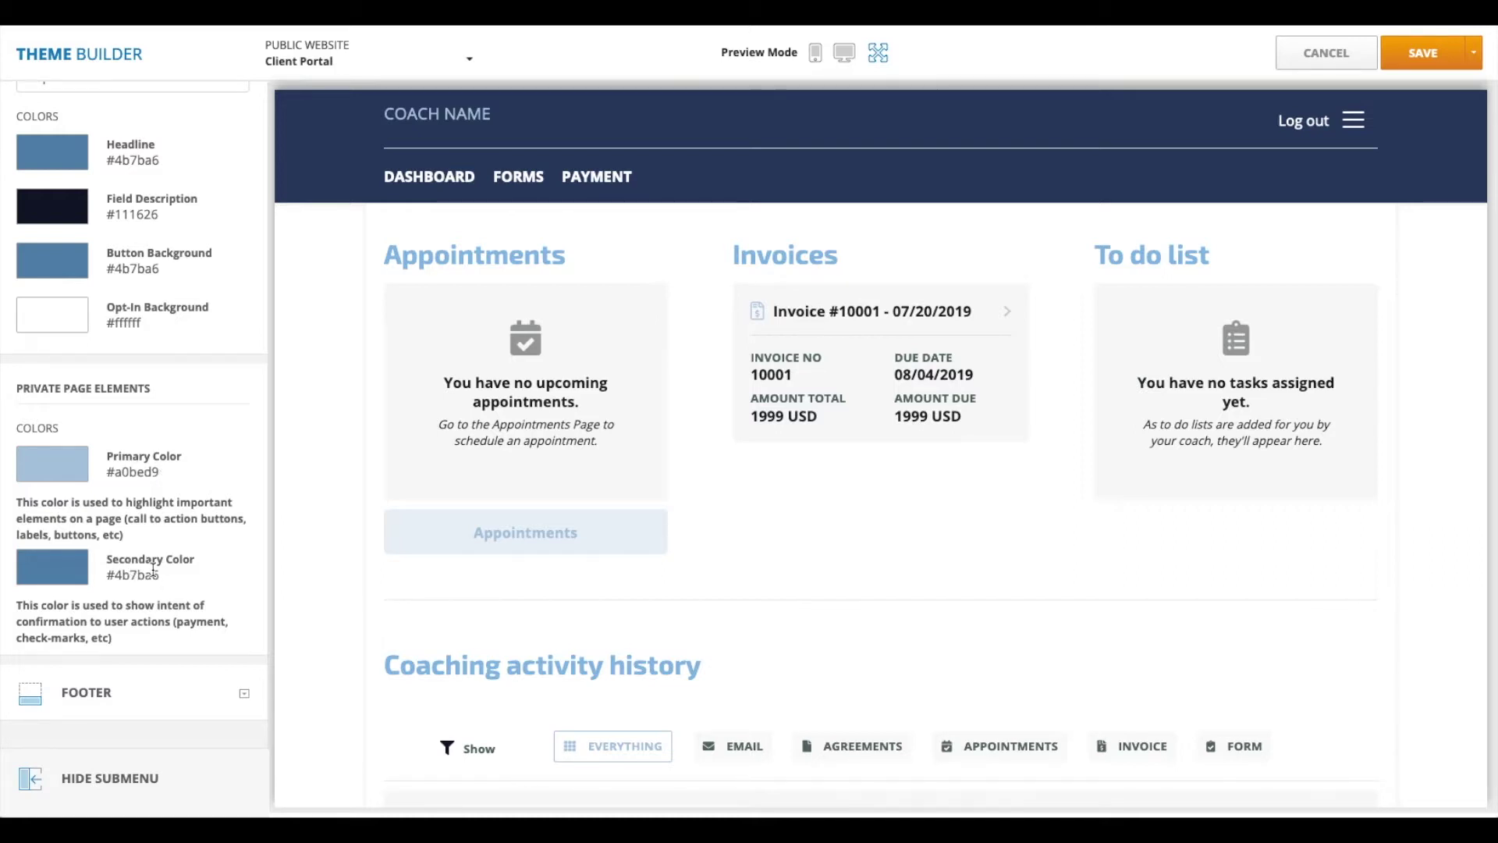
# Step: Review the Client Portal preview from the appointments and invoices sections through the coaching activity history to the footer
pyautogui.scroll(-10, 607, 608)
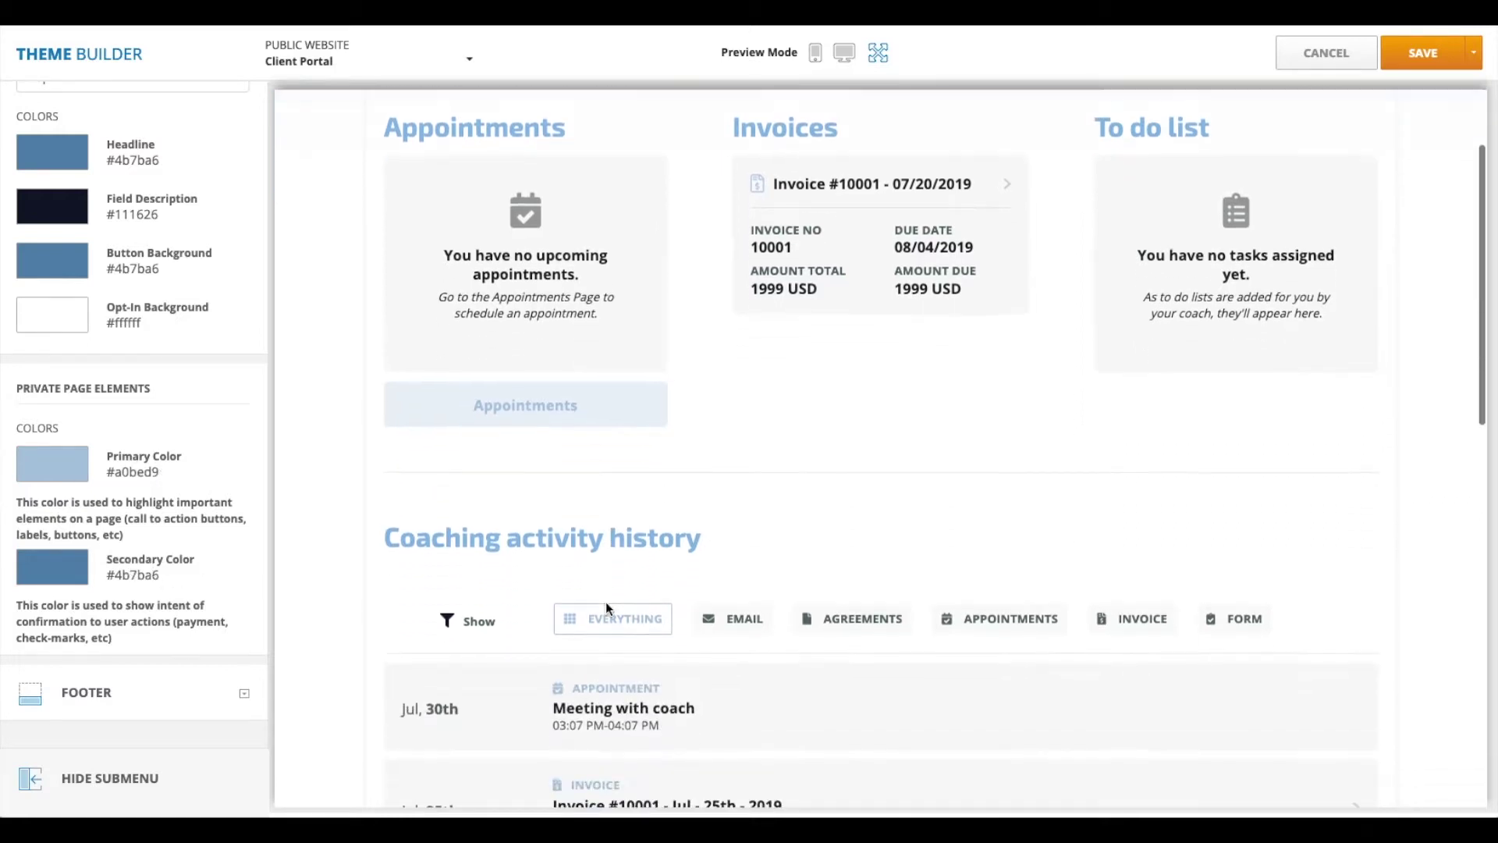
pyautogui.scroll(-3, 608, 608)
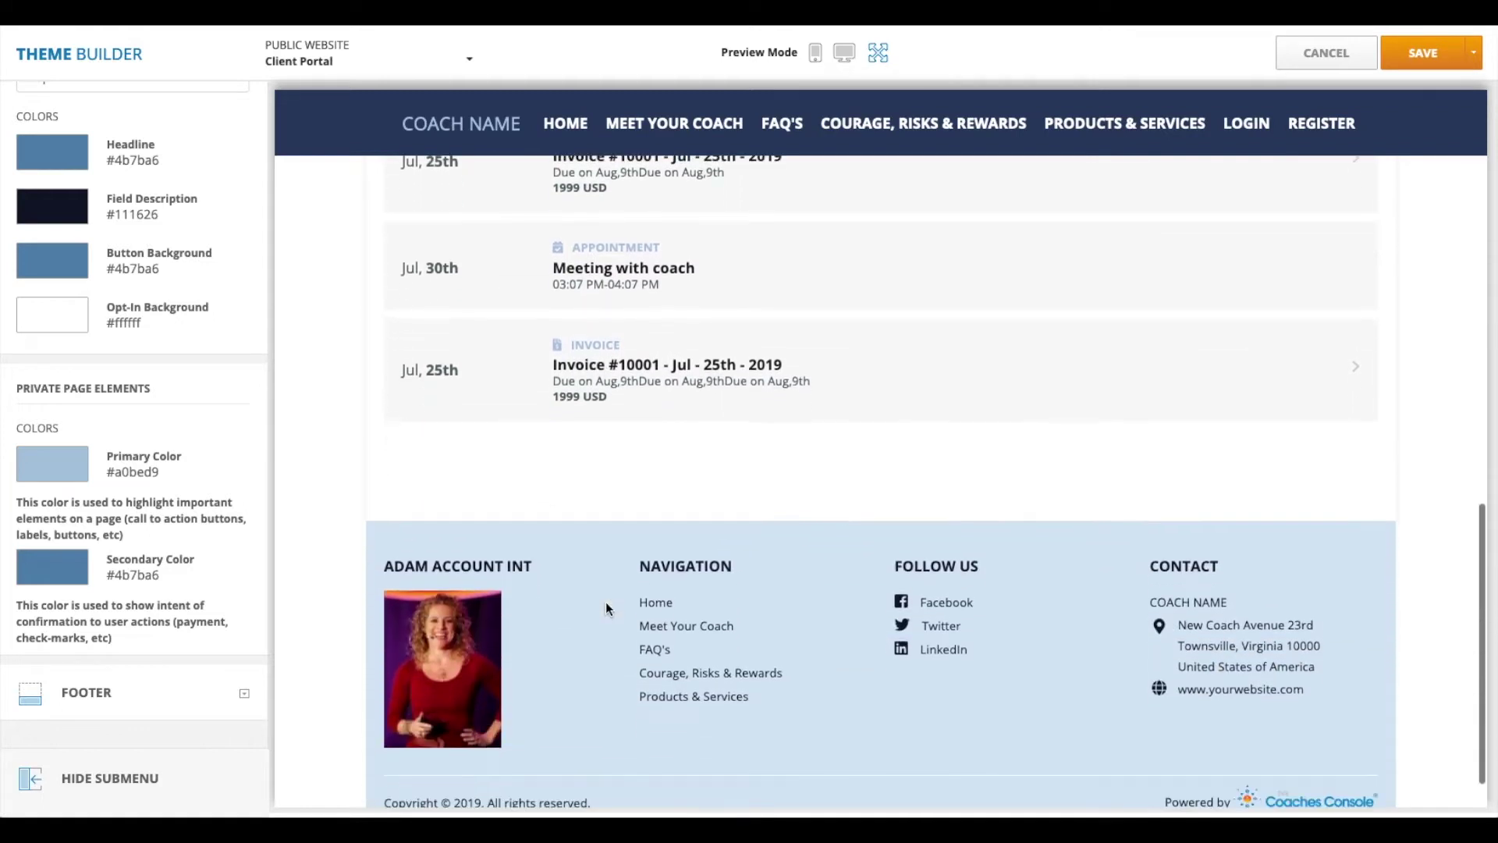
pyautogui.scroll(4, 607, 608)
pyautogui.scroll(10, 607, 607)
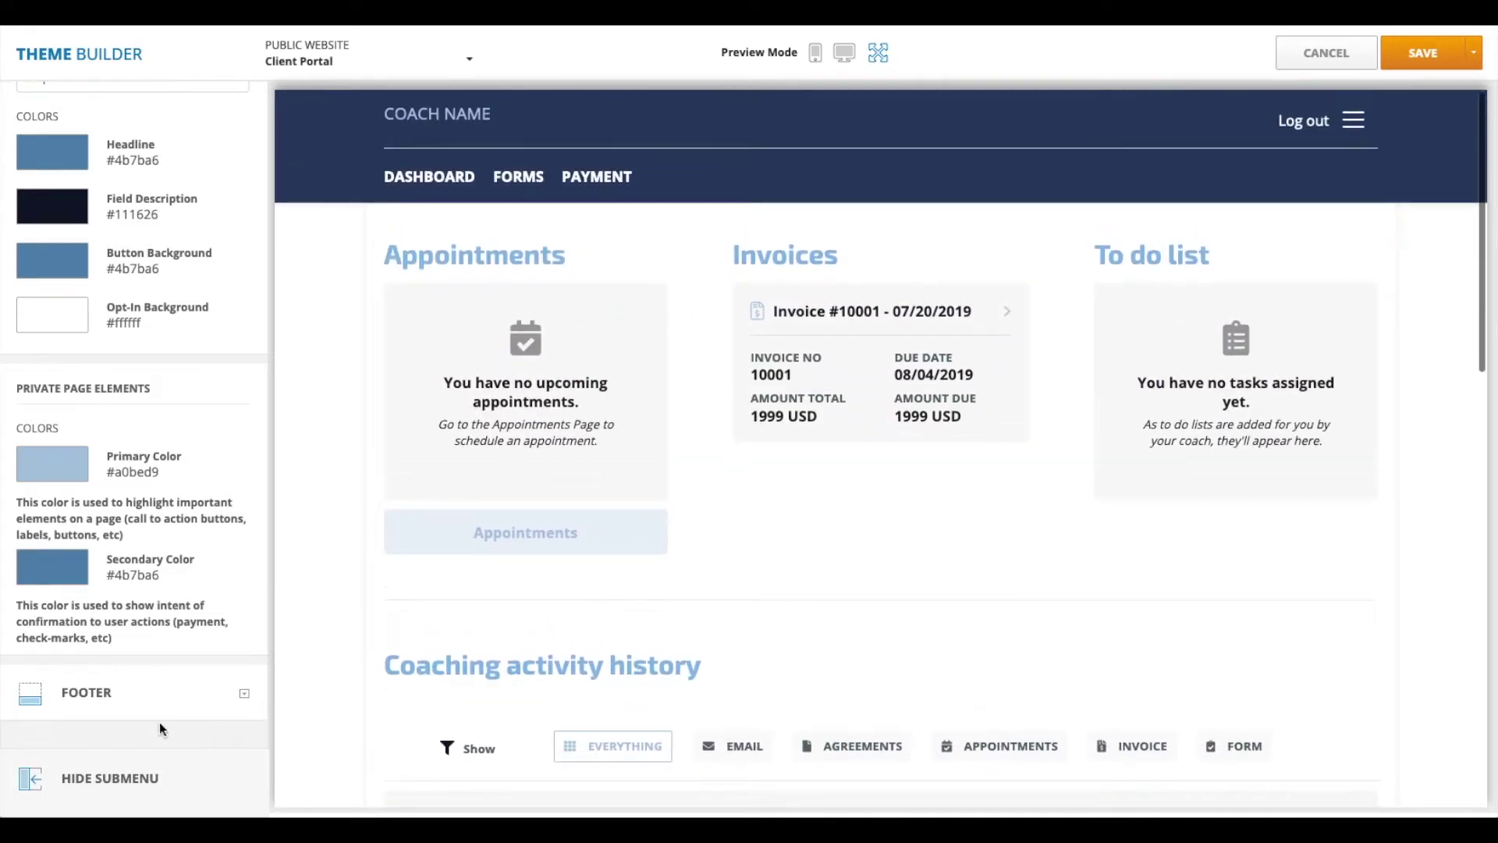
# Step: Expand the footer settings and examine the headline font, text color, footer color and coach photo alongside the BUSINESS5 page's footer
pyautogui.click(244, 699)
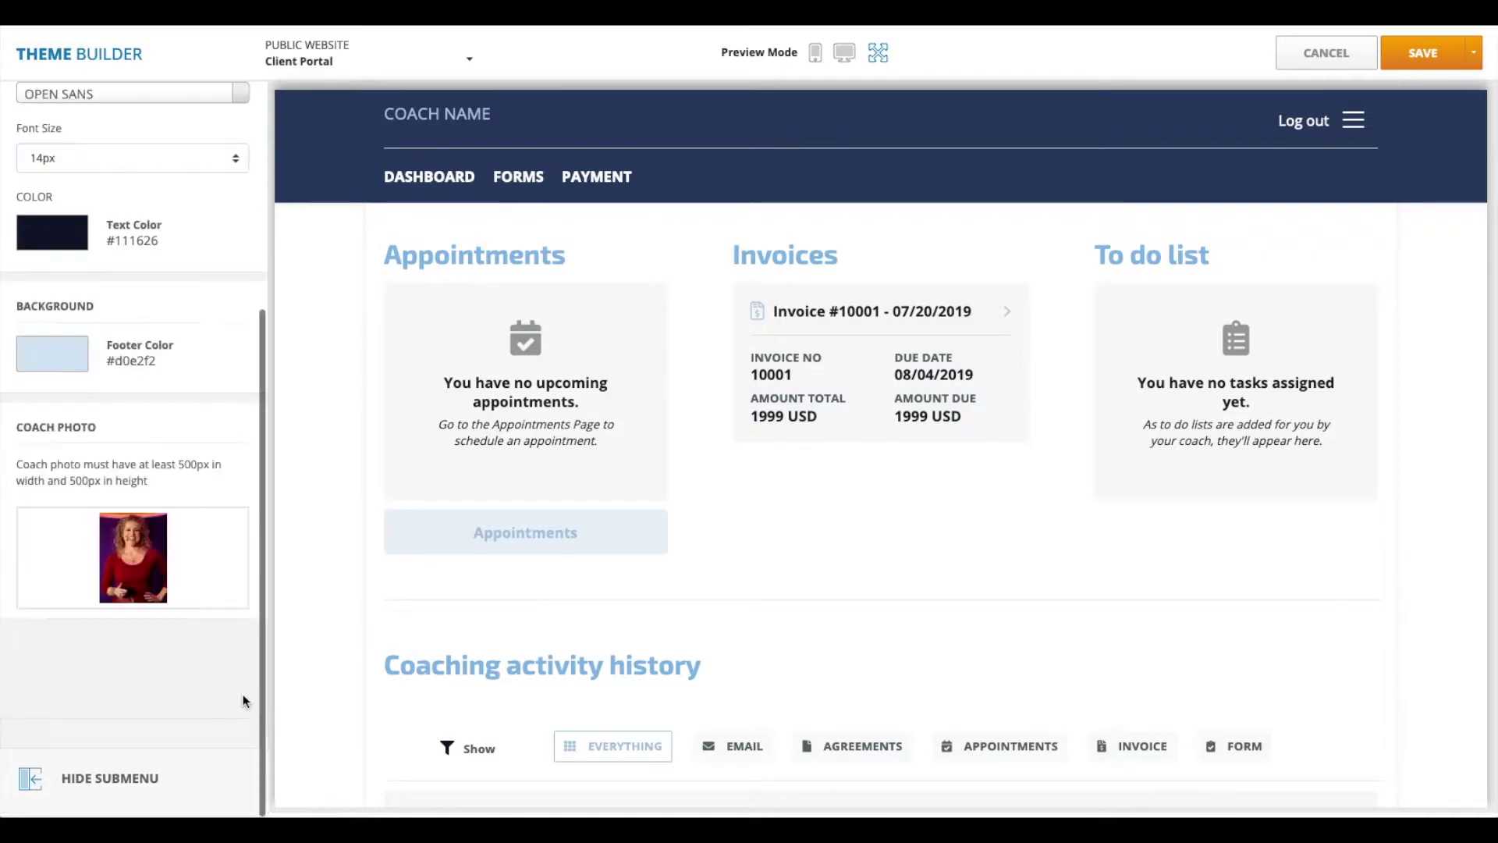
pyautogui.scroll(4, 175, 506)
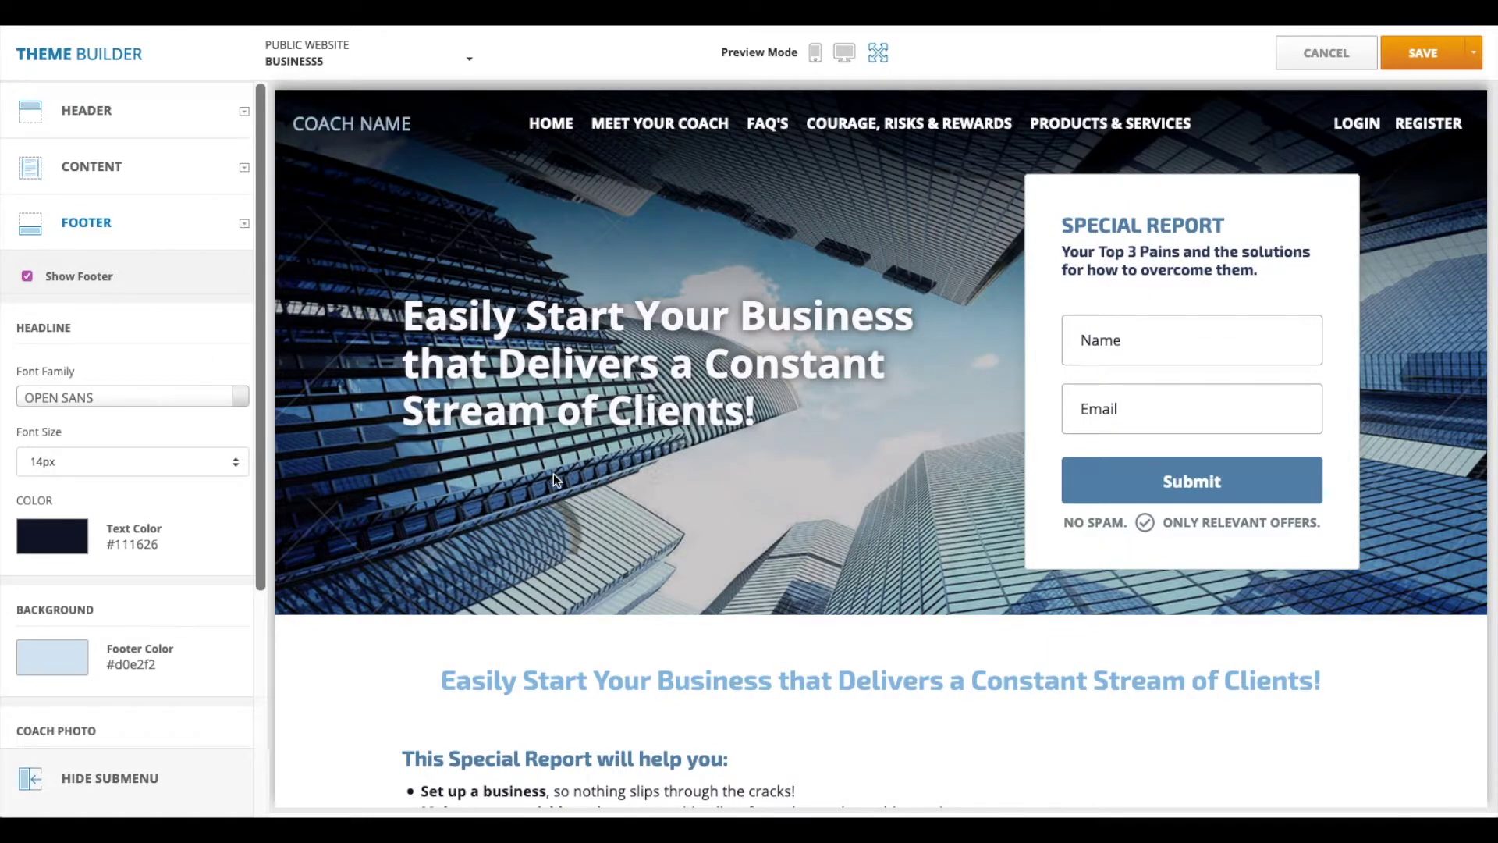
pyautogui.scroll(-10, 554, 473)
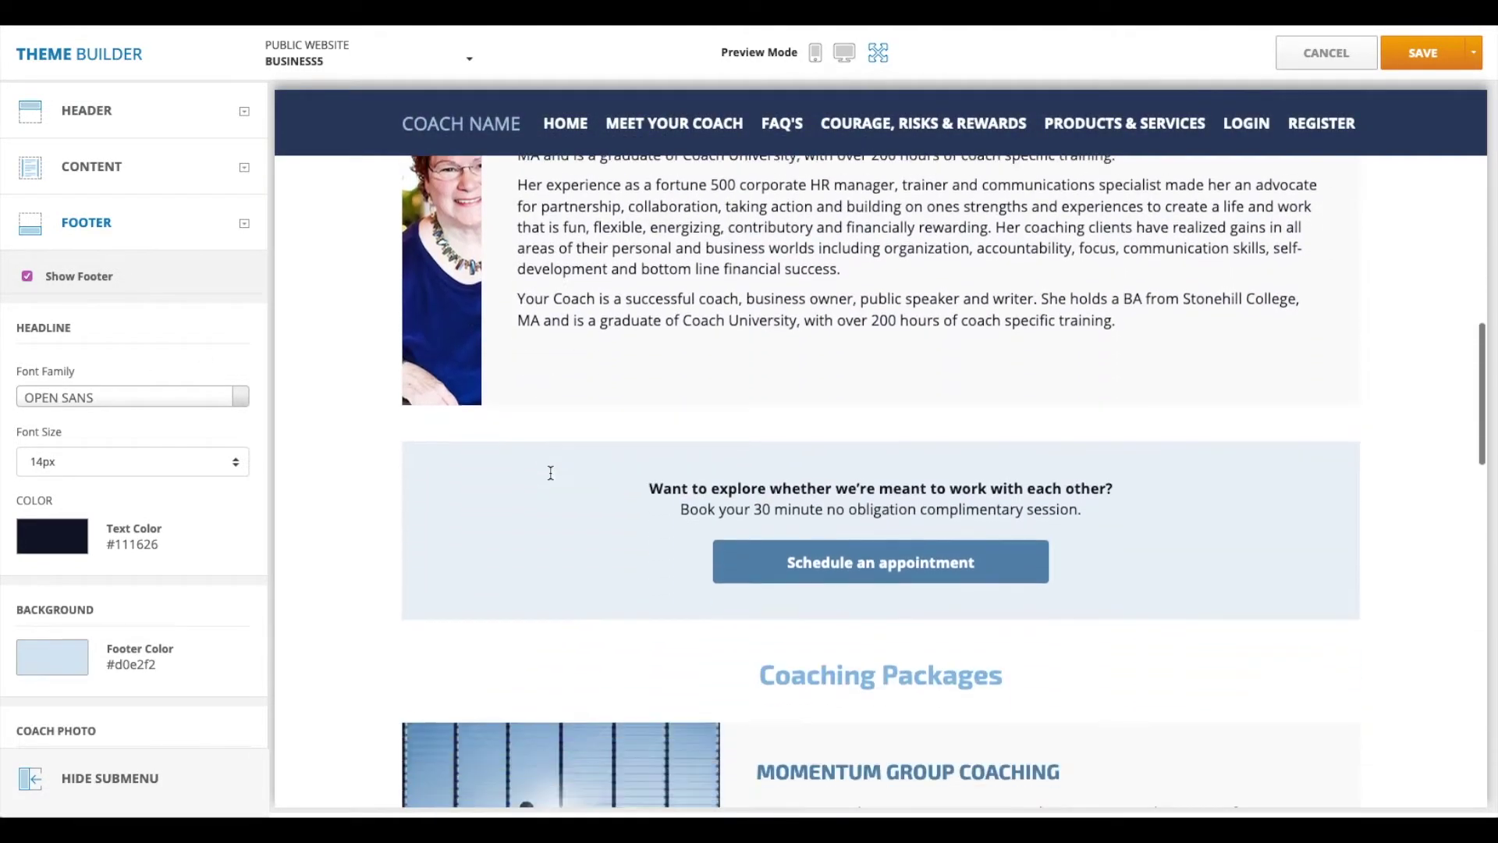
pyautogui.scroll(-15, 550, 473)
pyautogui.scroll(-1, 551, 473)
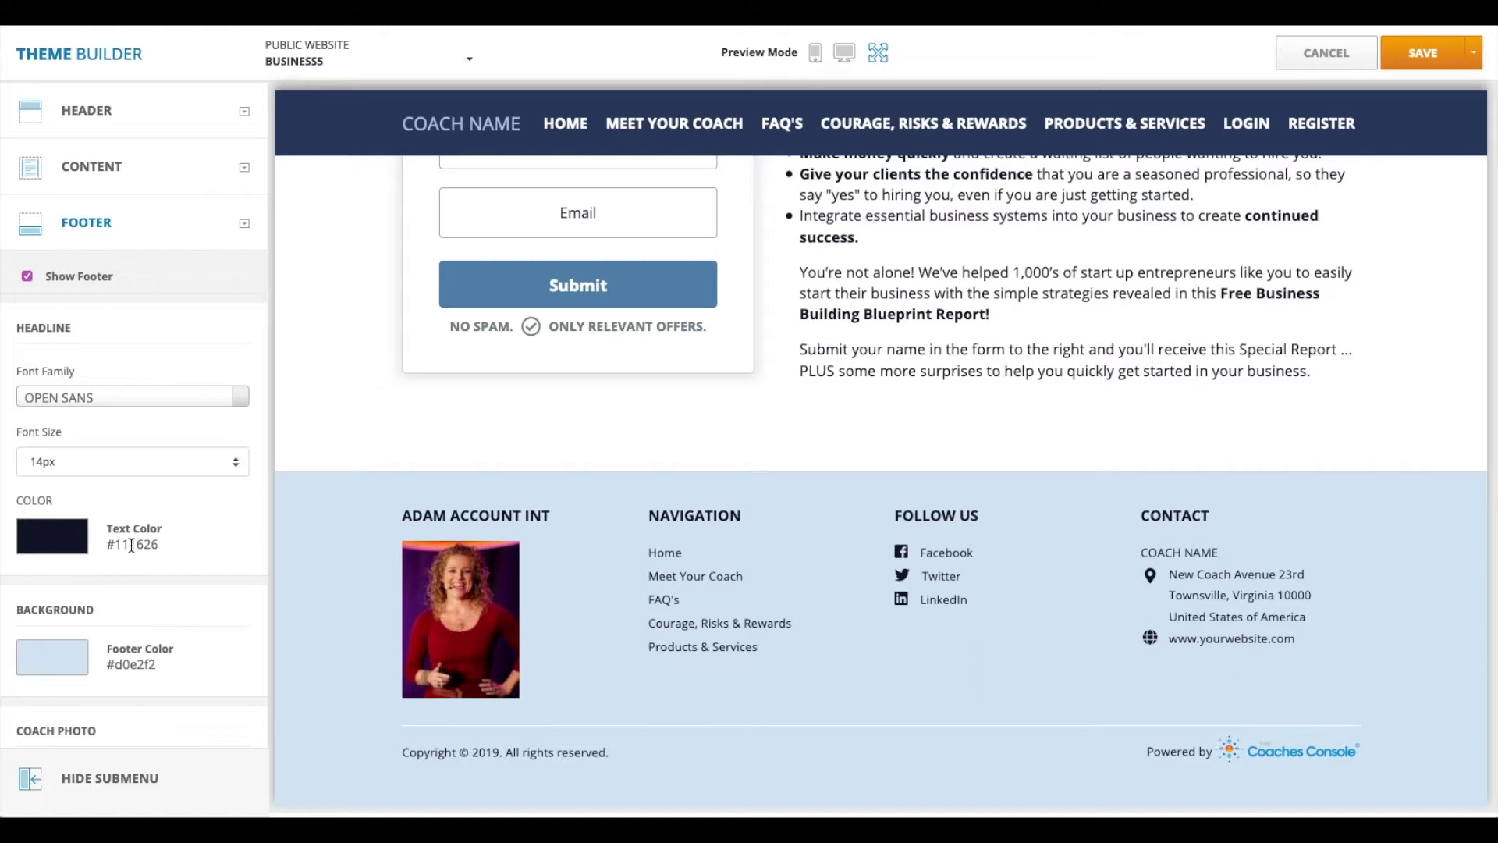
pyautogui.scroll(-3, 67, 546)
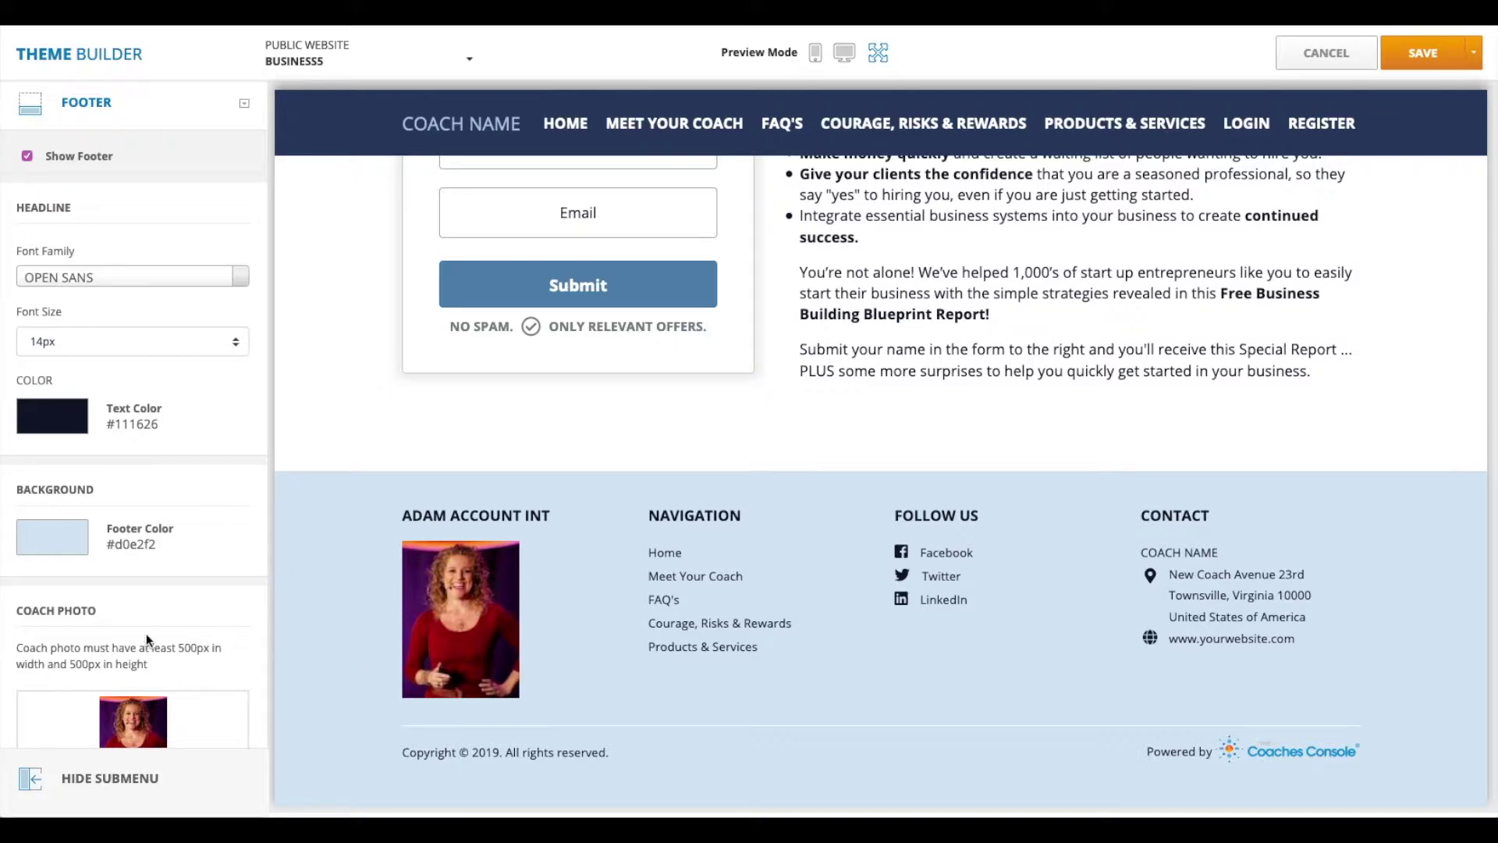
pyautogui.scroll(-5, 146, 633)
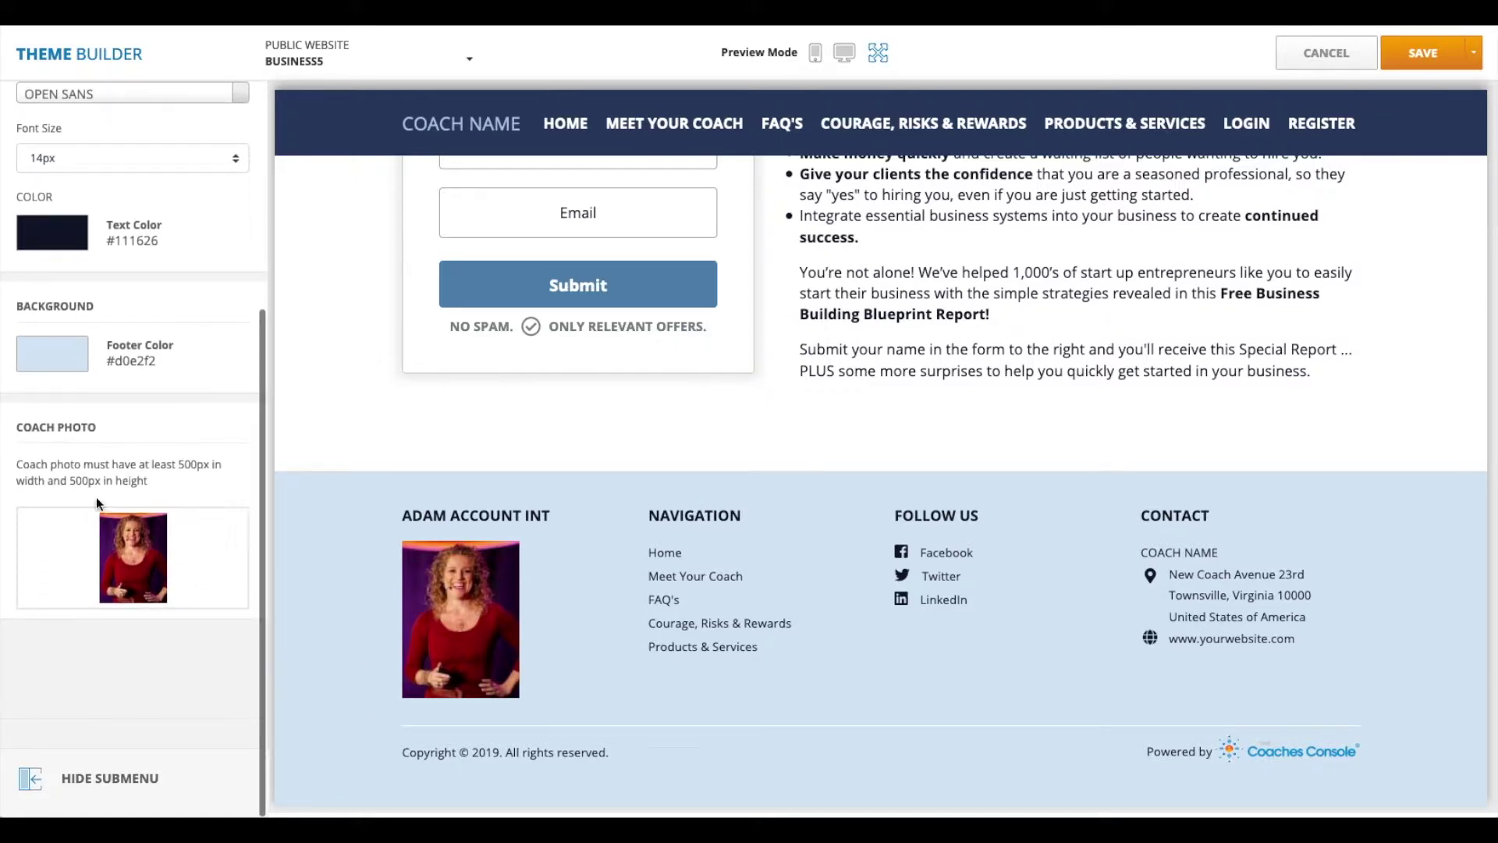
# Step: Preview the BUSINESS5 page in the mobile layout, review its content, and switch the preview to the desktop layout
pyautogui.scroll(15, 558, 564)
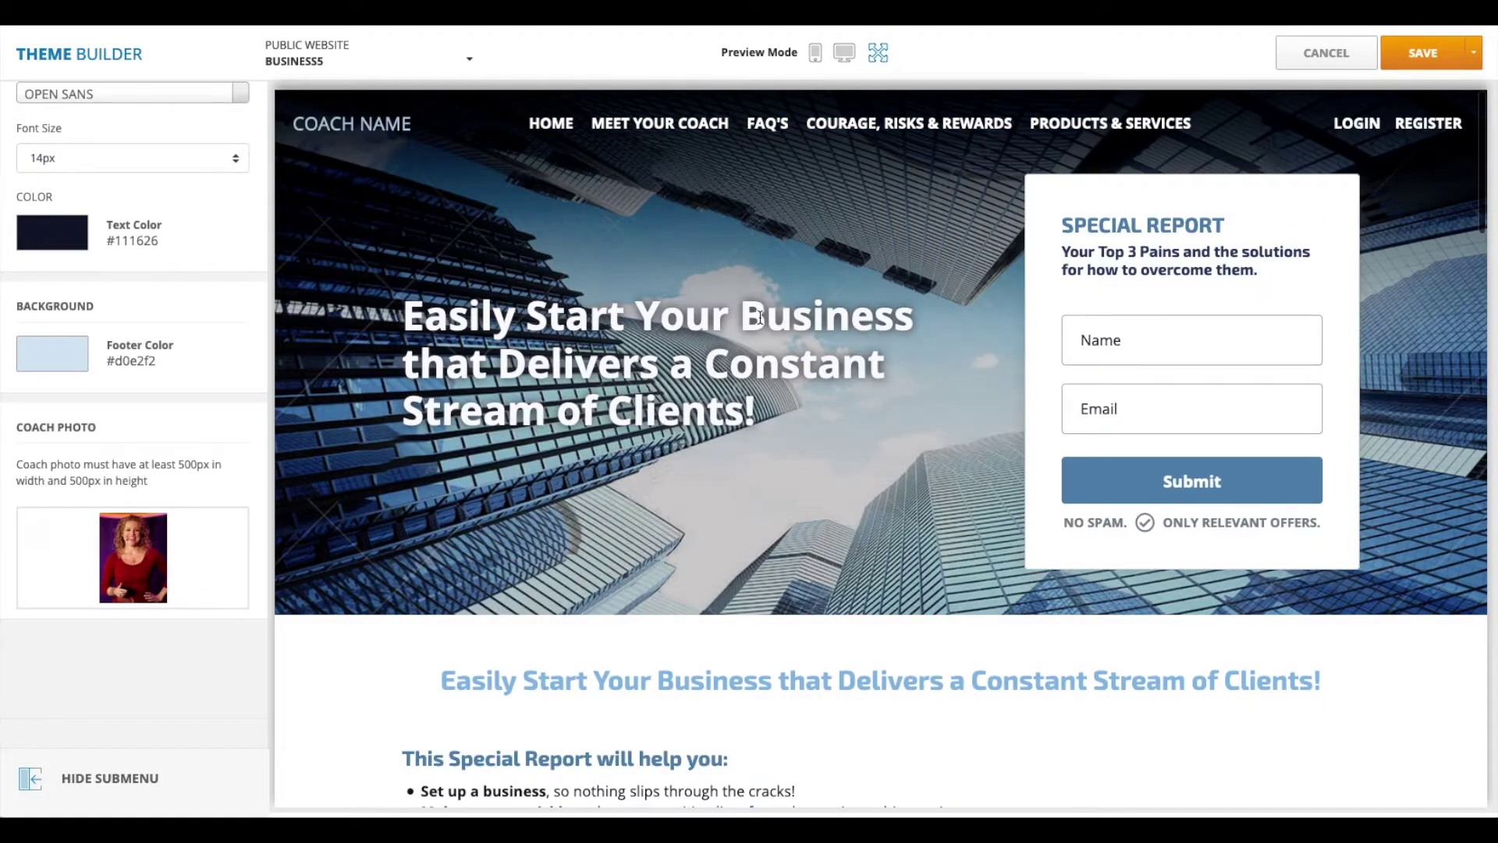
pyautogui.click(815, 54)
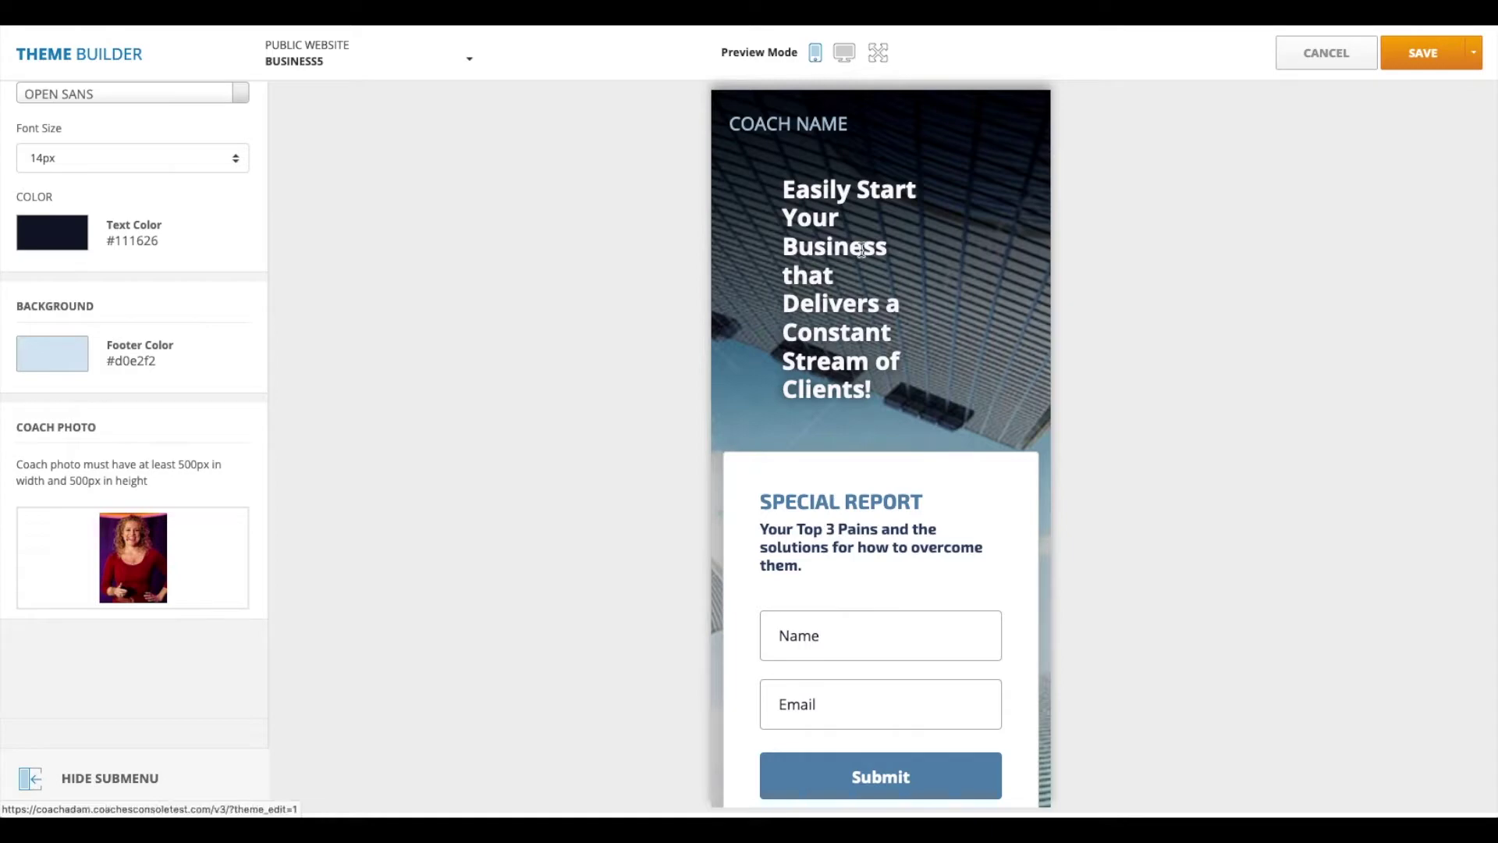
pyautogui.scroll(-5, 889, 343)
pyautogui.scroll(-15, 889, 343)
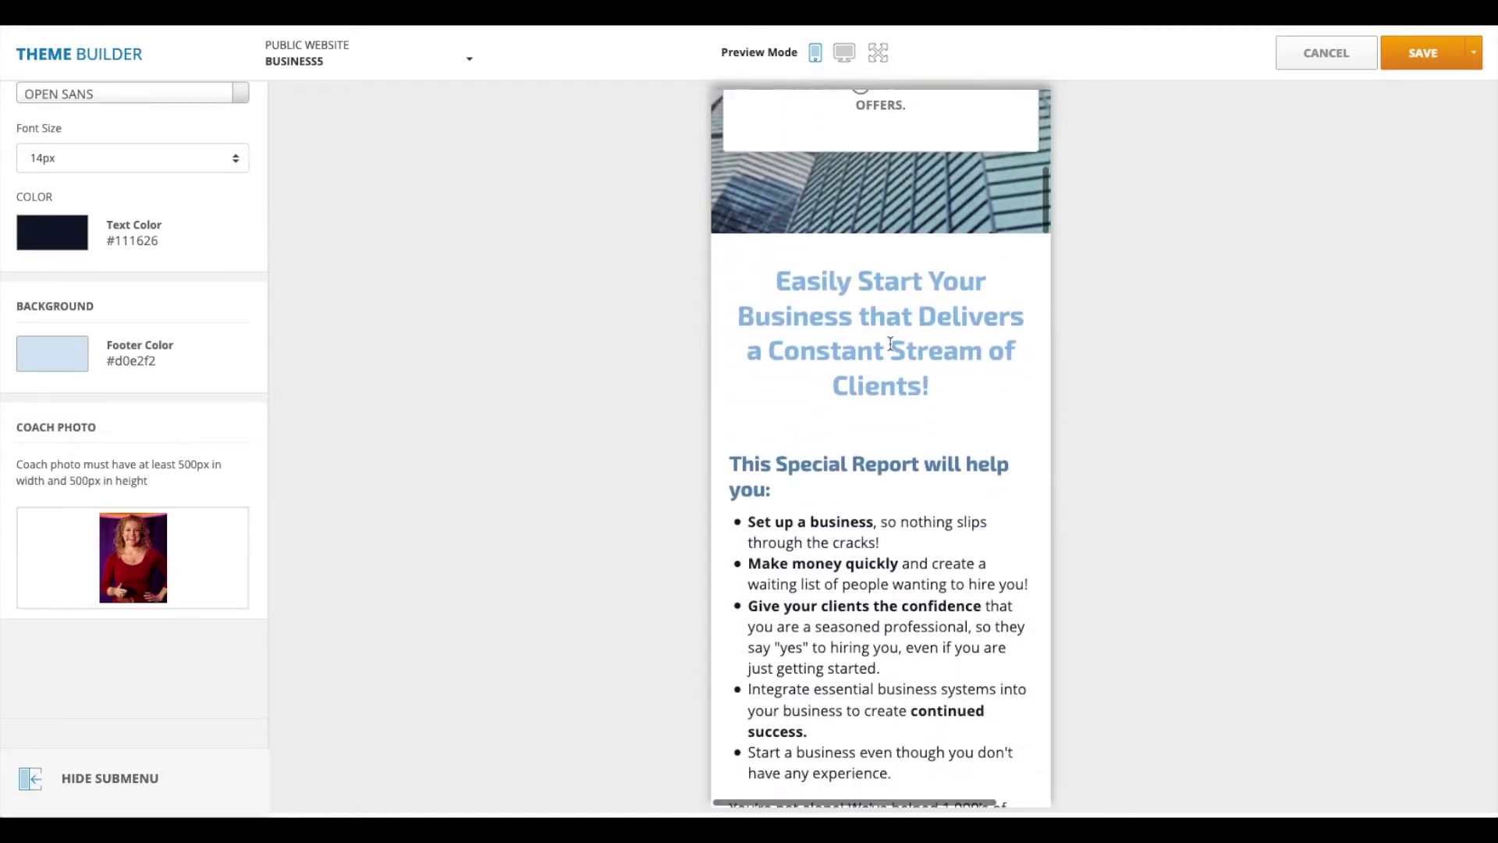
pyautogui.scroll(20, 889, 344)
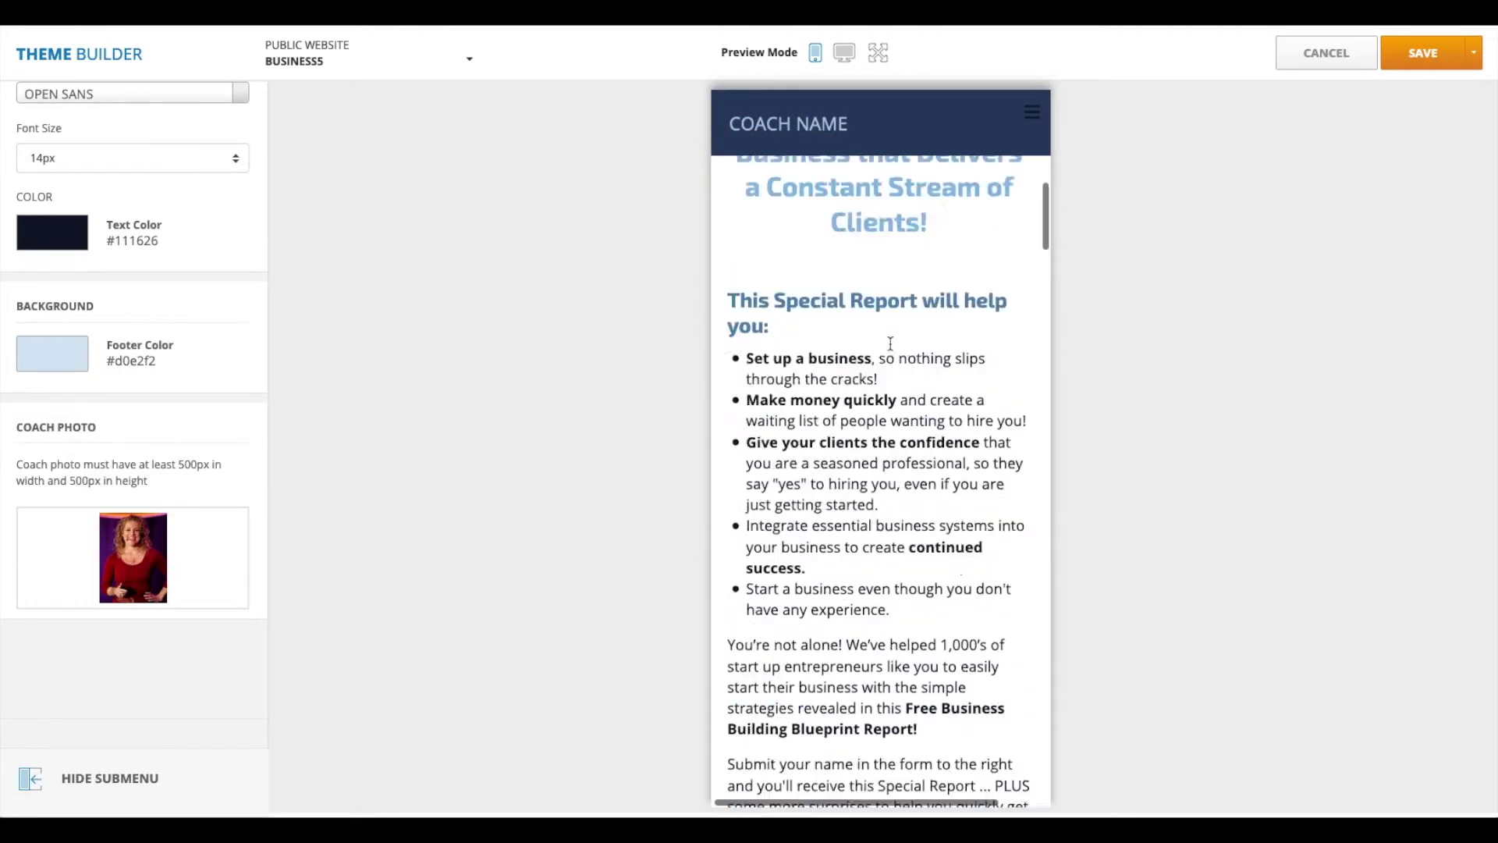
pyautogui.click(844, 52)
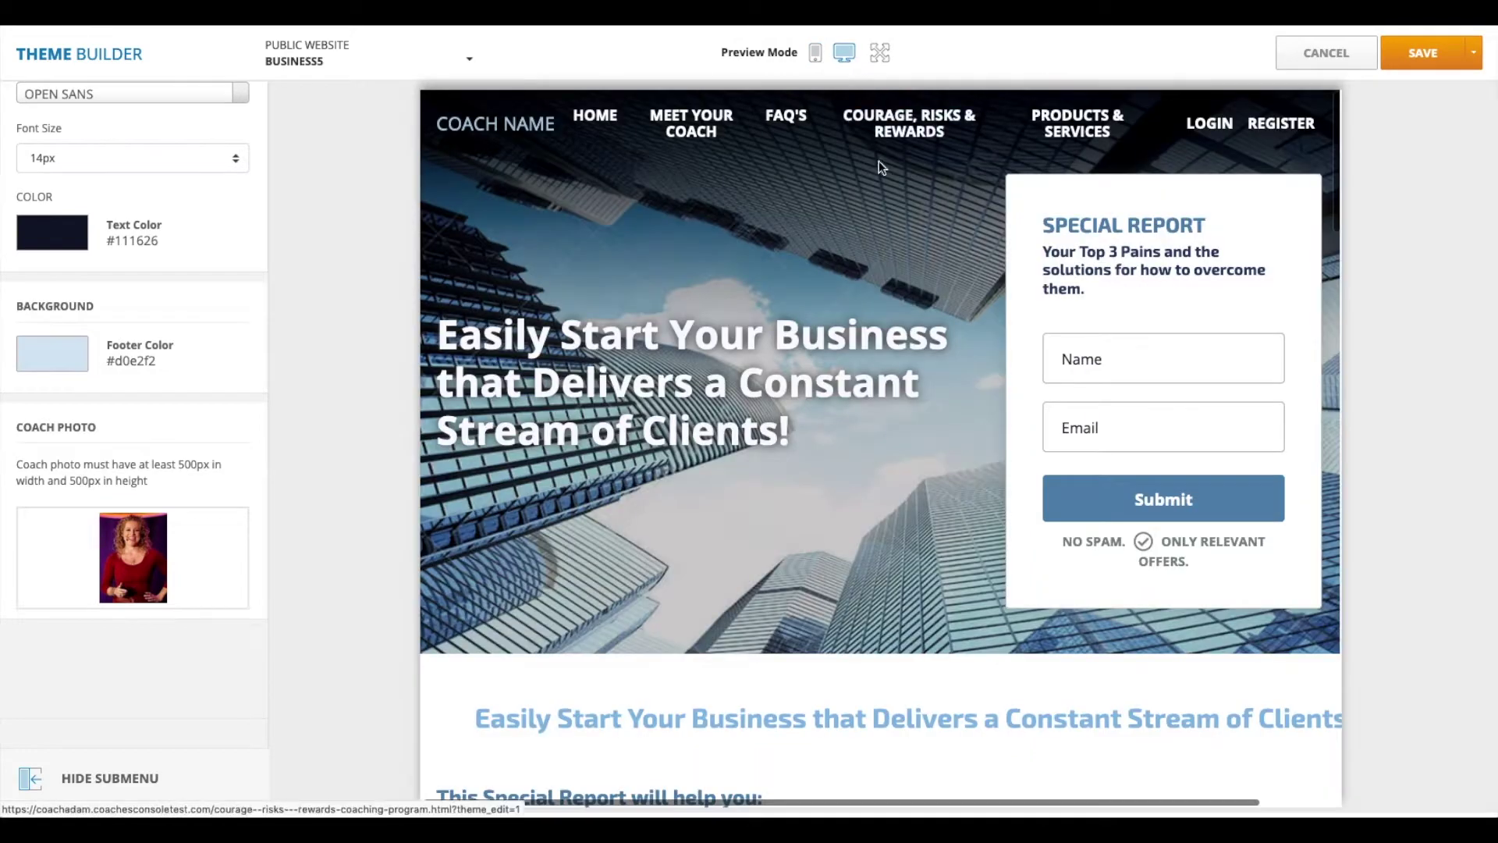
# Step: Save the theme and open the website preview to review the public homepage's header, coach and coaching package sections
pyautogui.click(1437, 61)
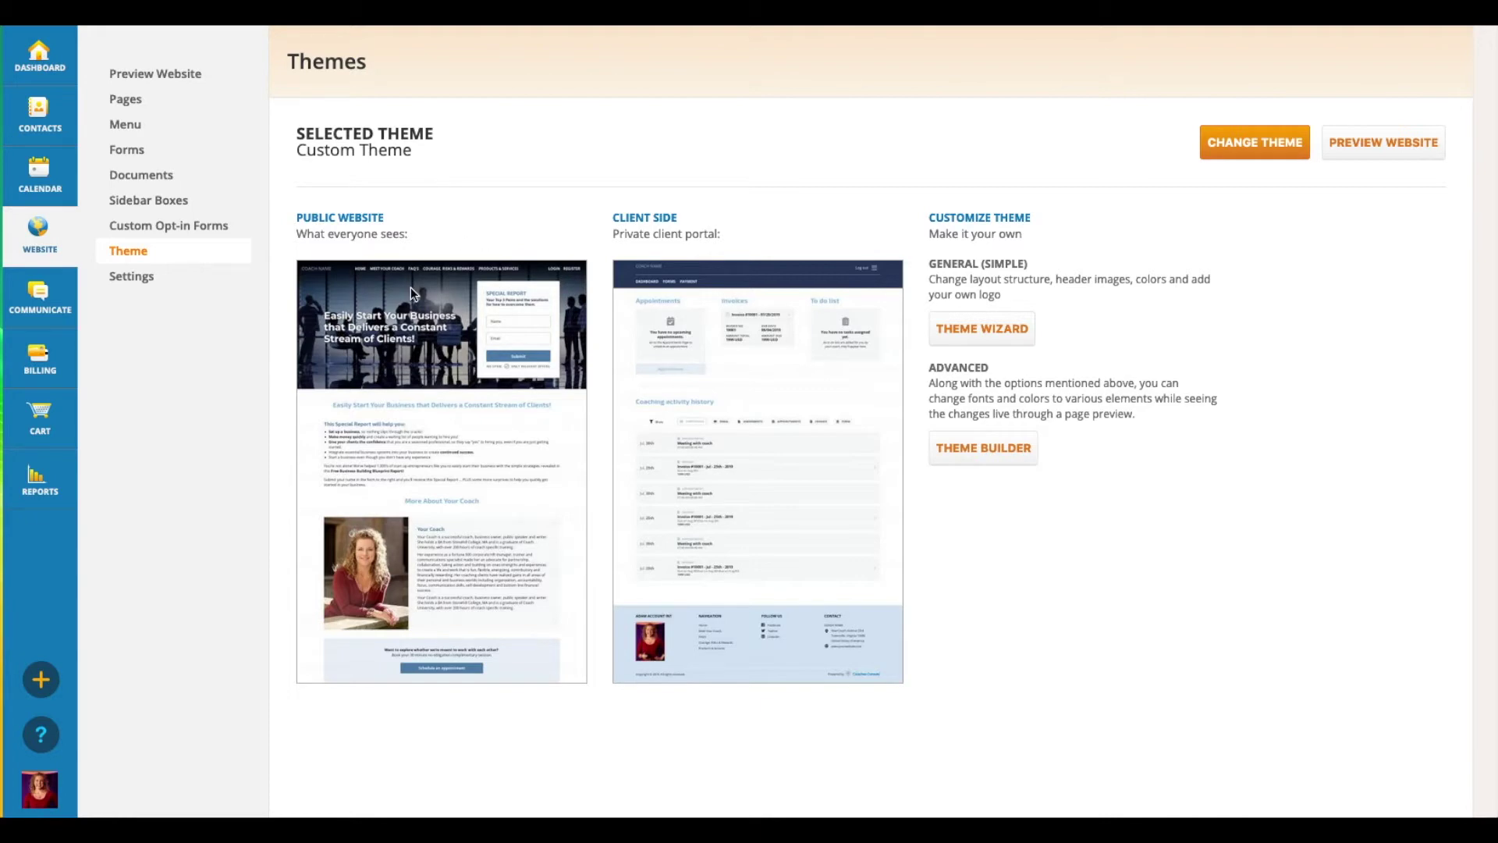
pyautogui.click(175, 75)
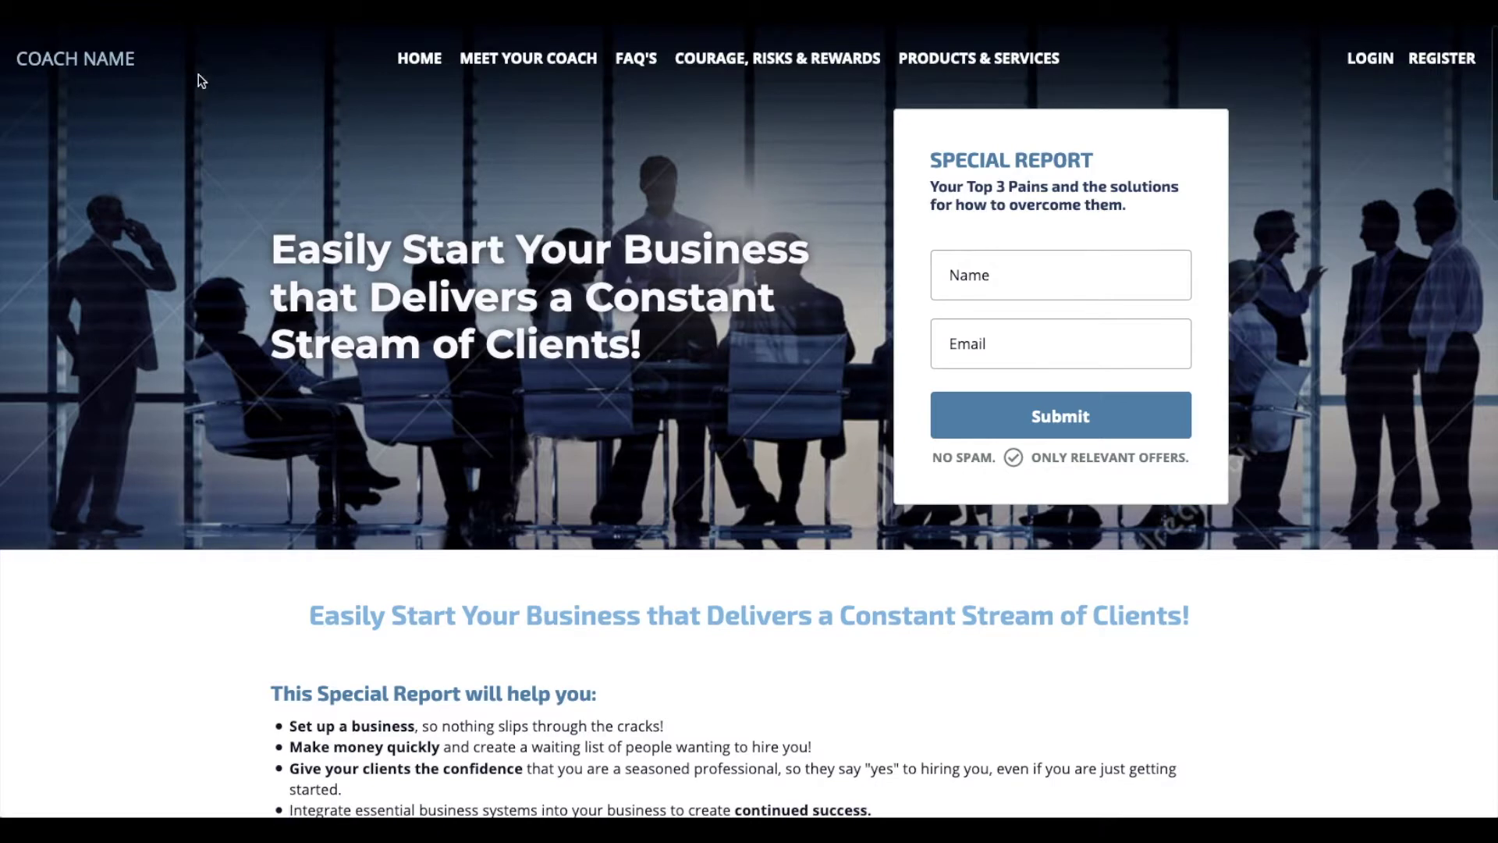
pyautogui.scroll(-2, 755, 352)
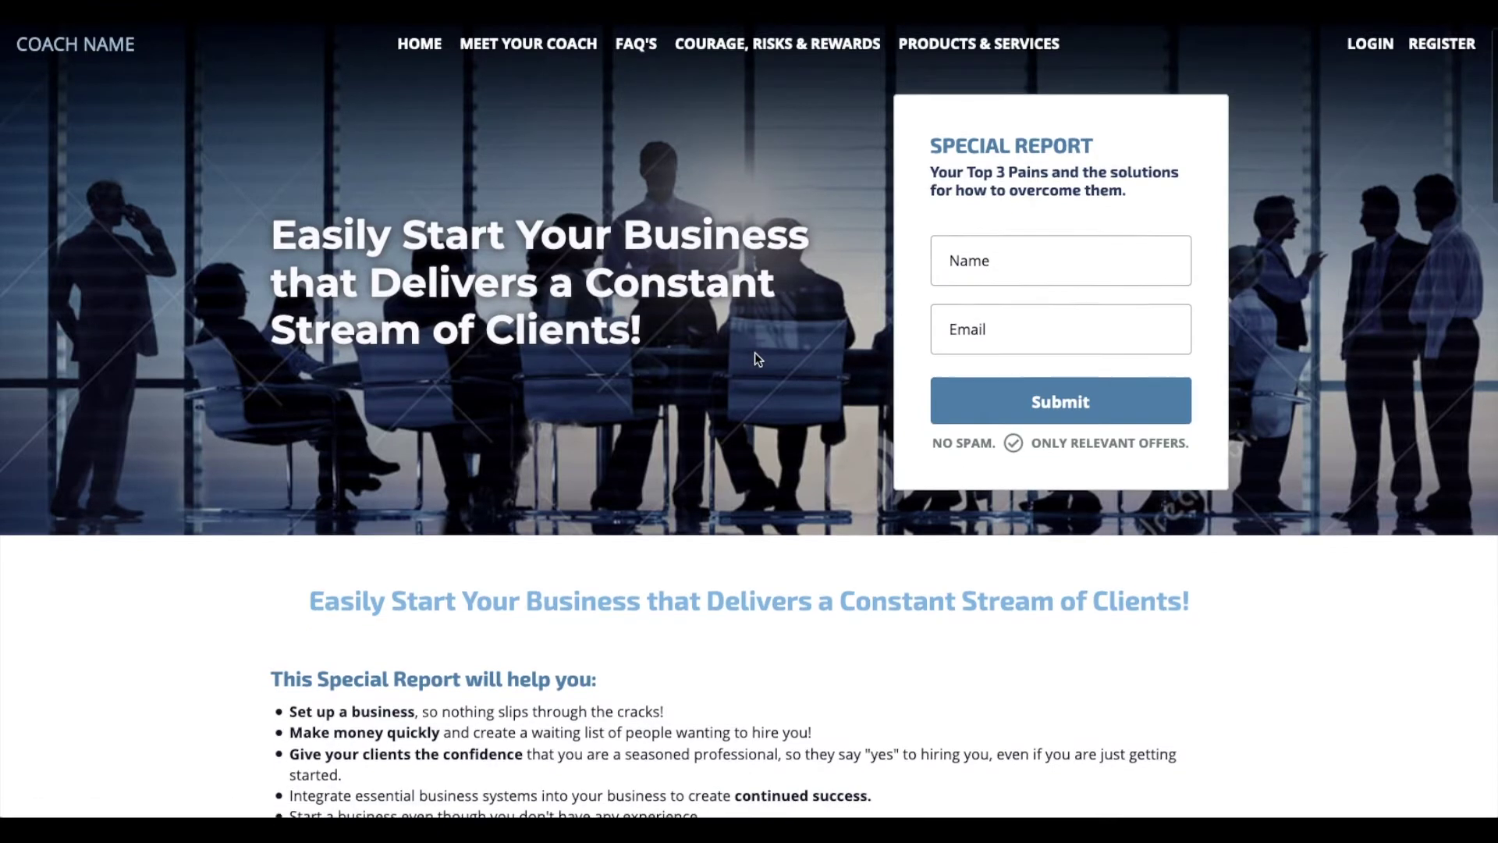
pyautogui.scroll(-4, 755, 357)
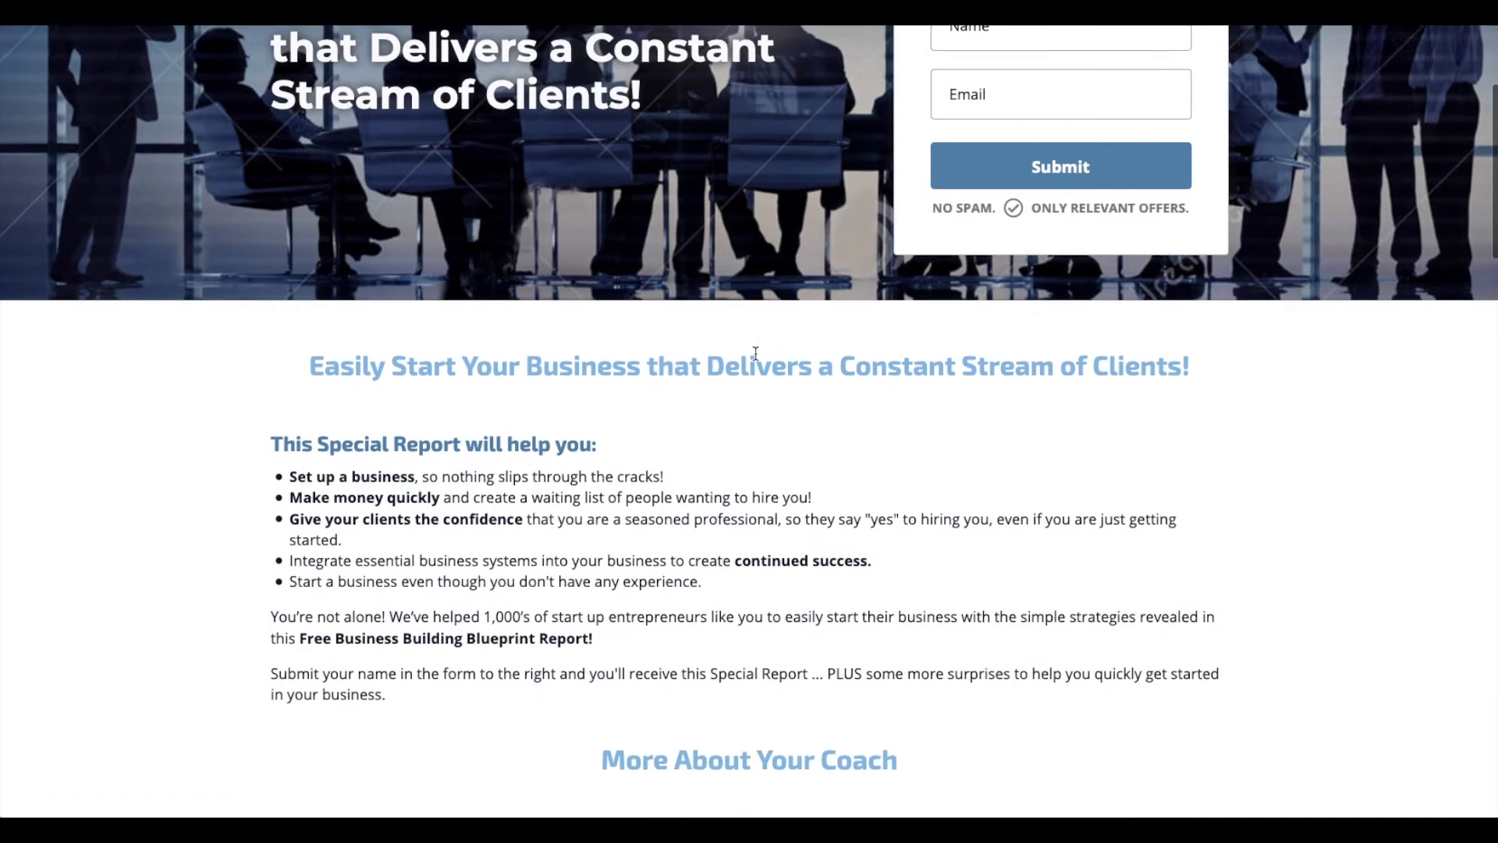
pyautogui.scroll(-8, 755, 355)
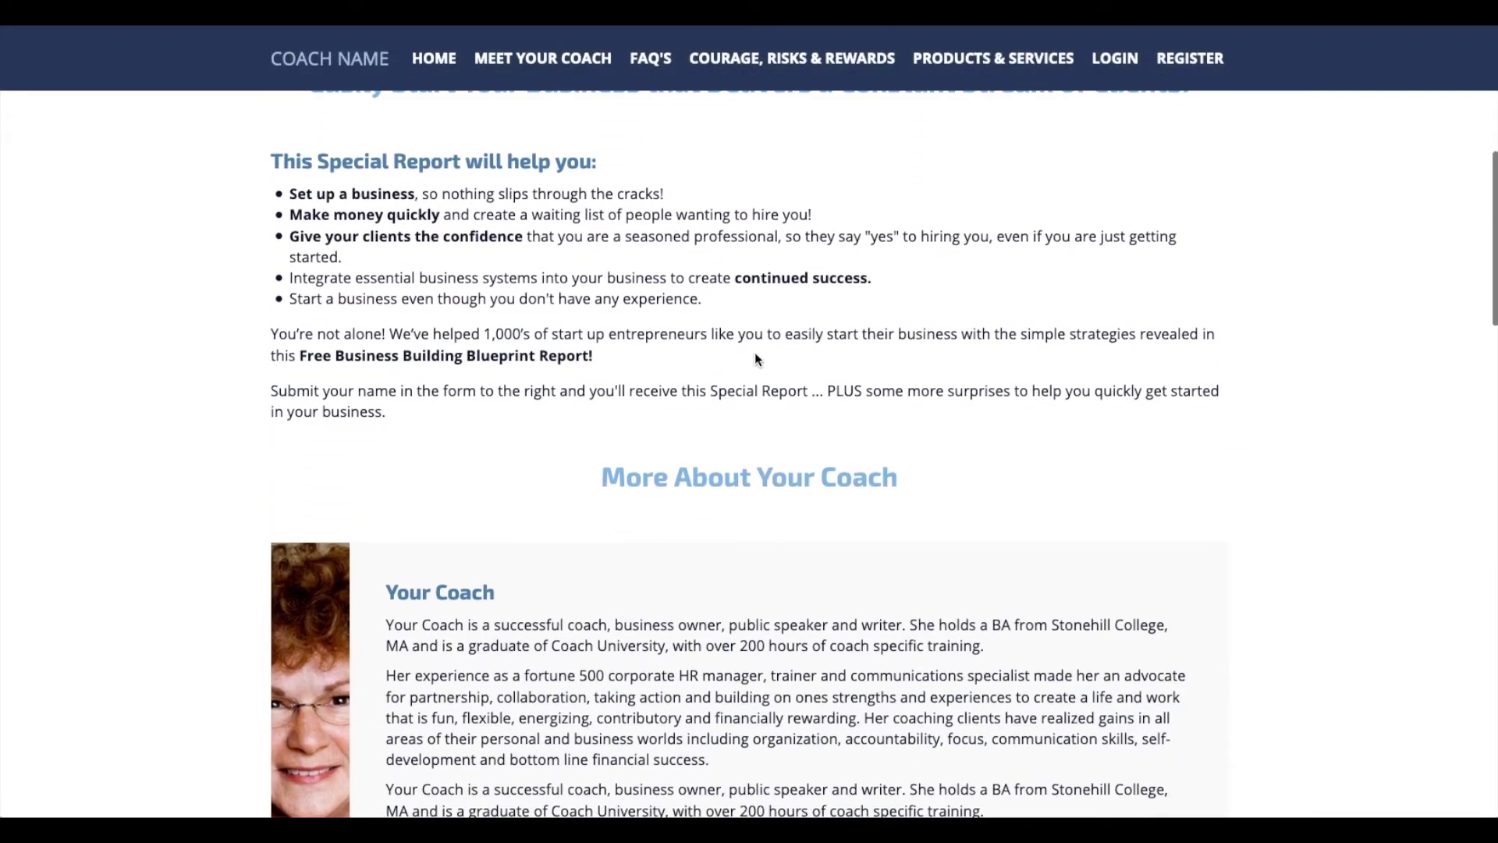
pyautogui.scroll(-12, 755, 355)
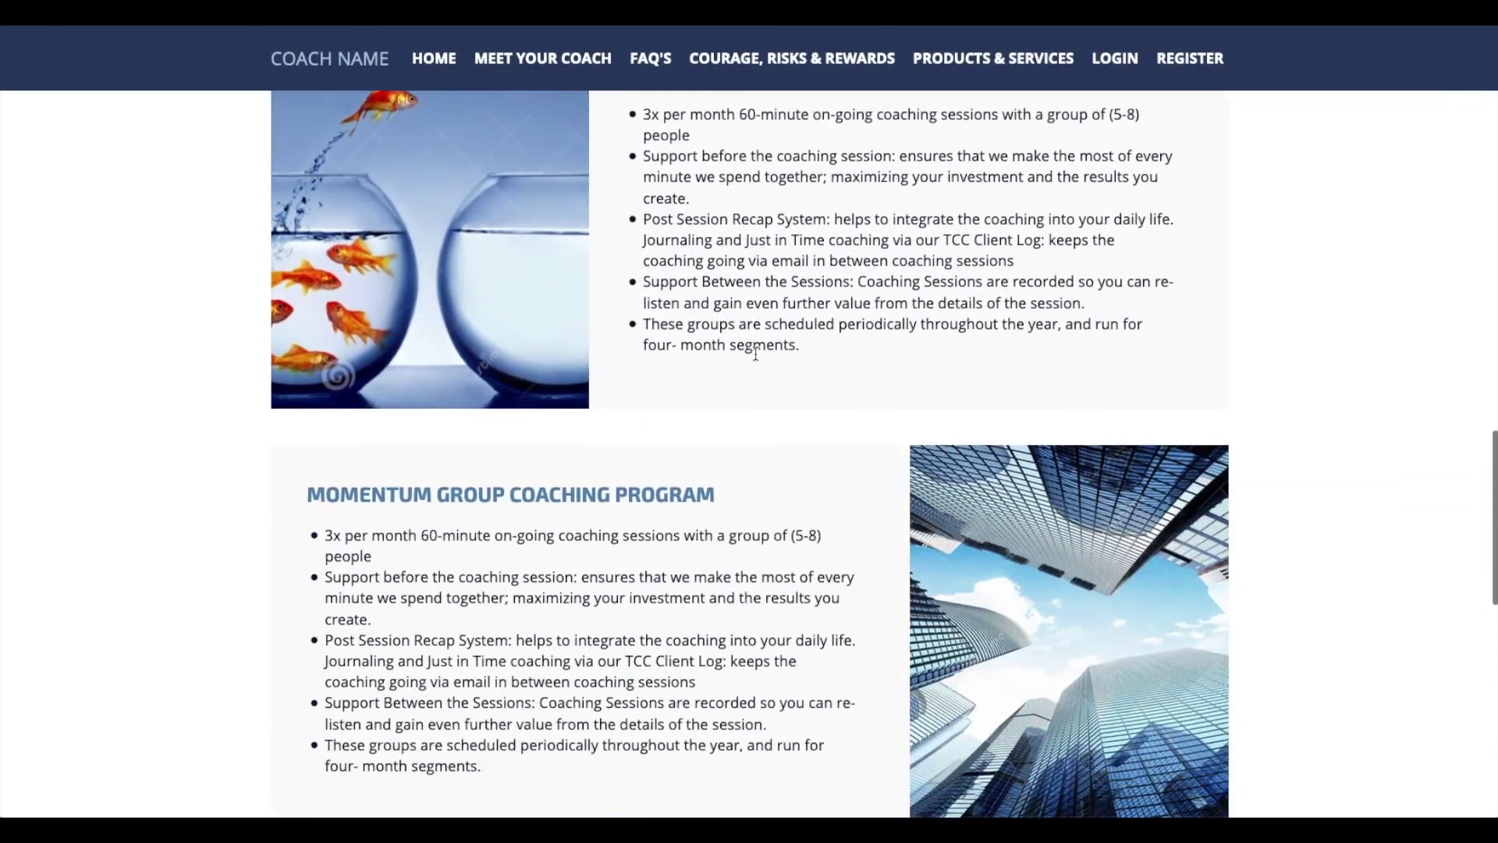
pyautogui.scroll(17, 755, 359)
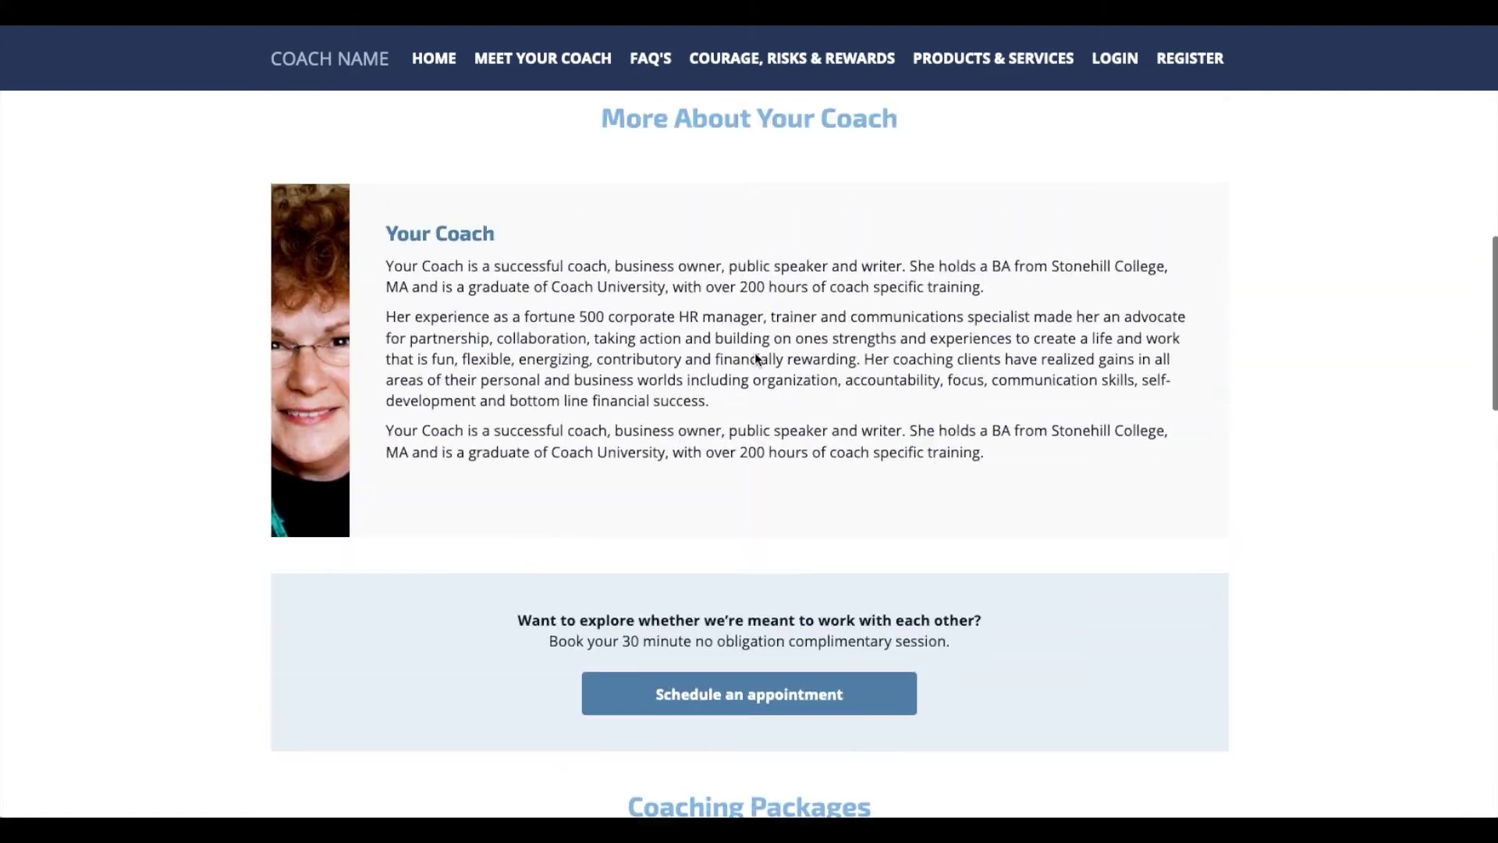
pyautogui.scroll(9, 755, 359)
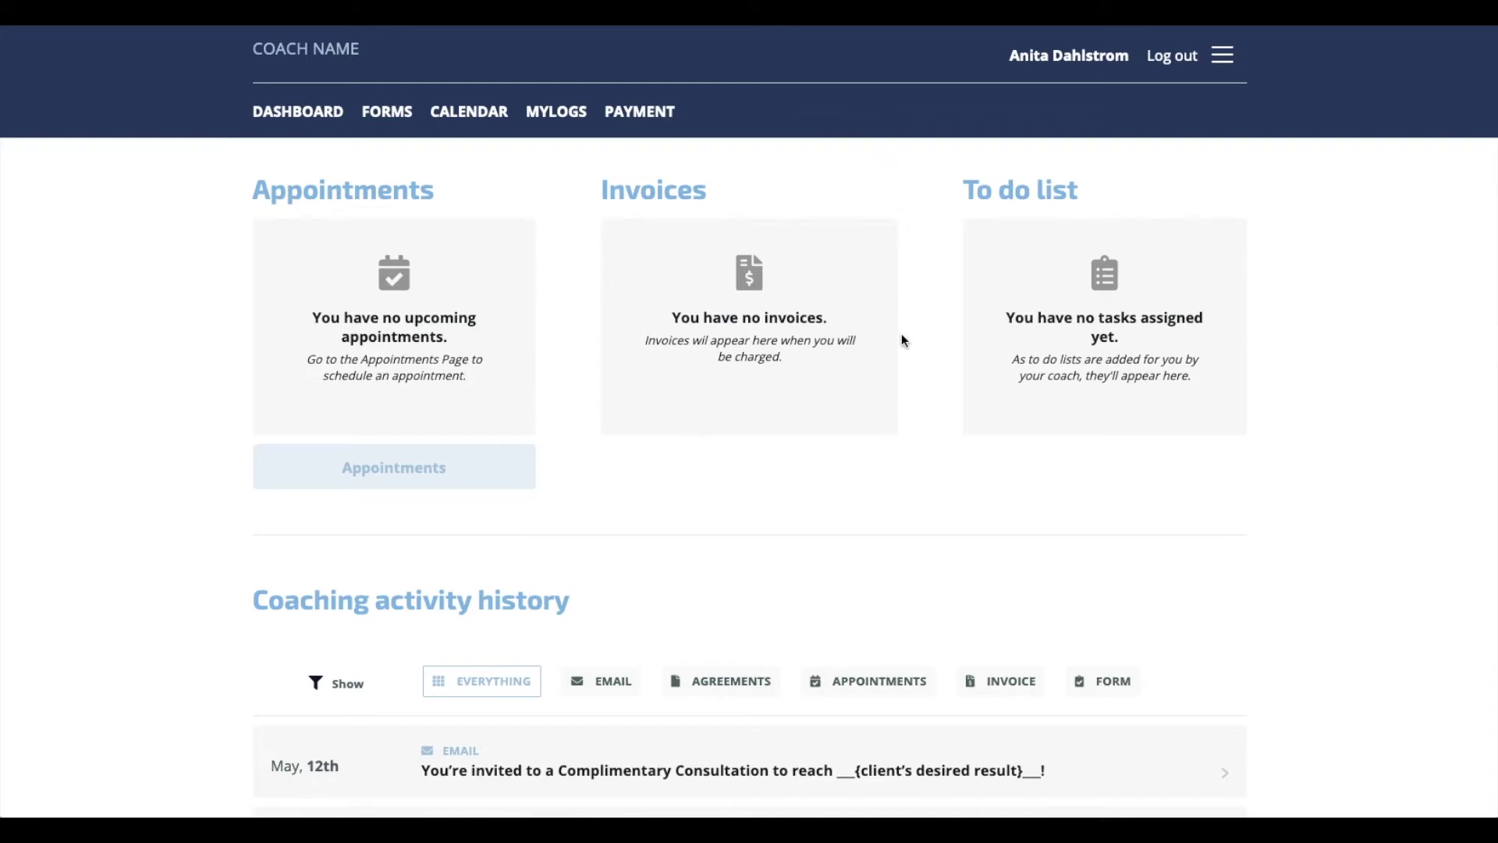
# Step: Review the live client portal dashboard, including the coaching activity history and footer
pyautogui.scroll(-6, 565, 398)
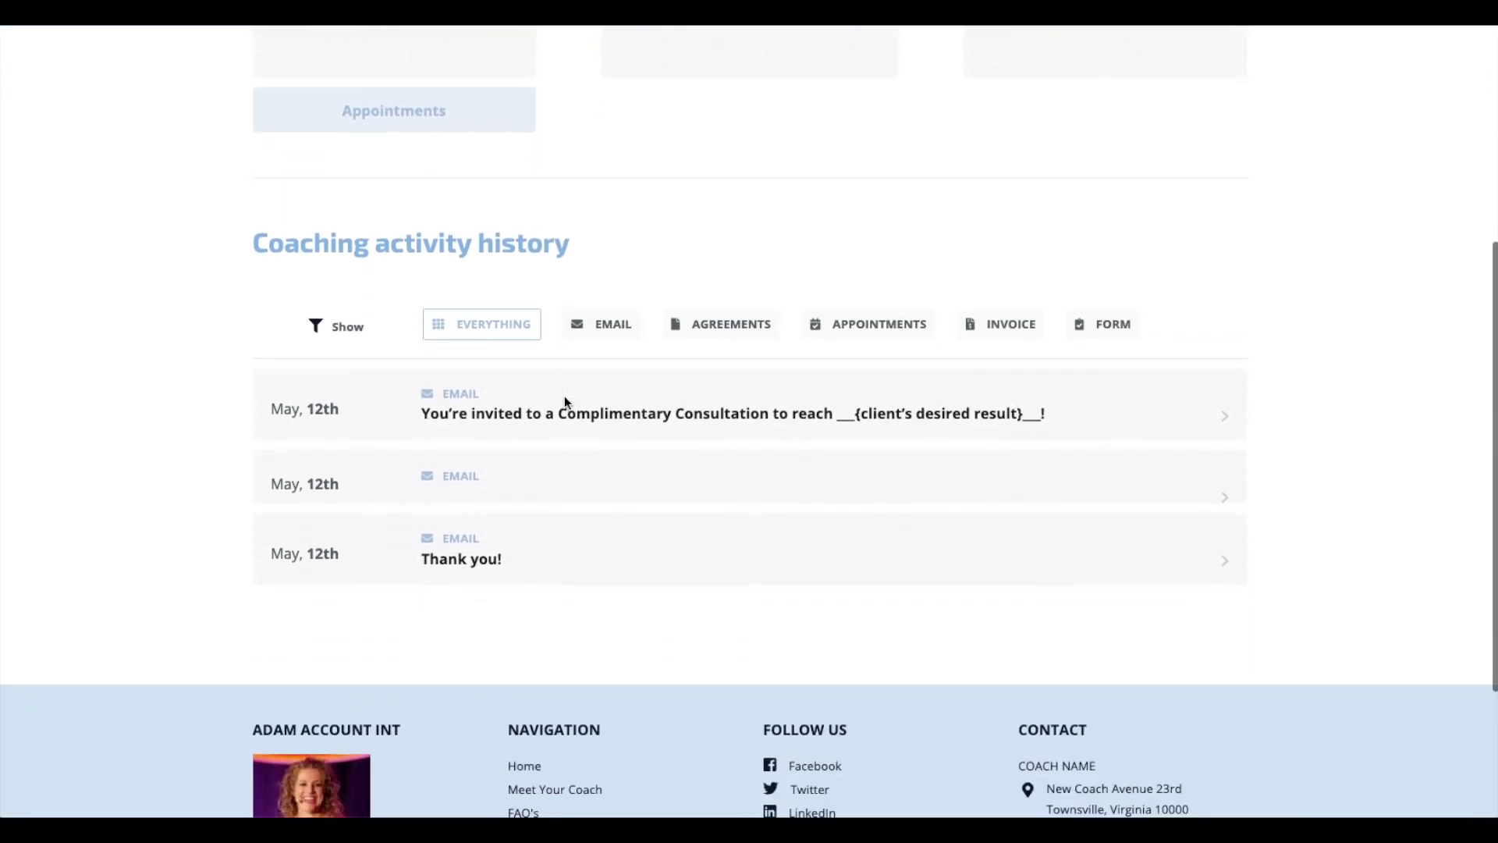
pyautogui.scroll(-1, 564, 395)
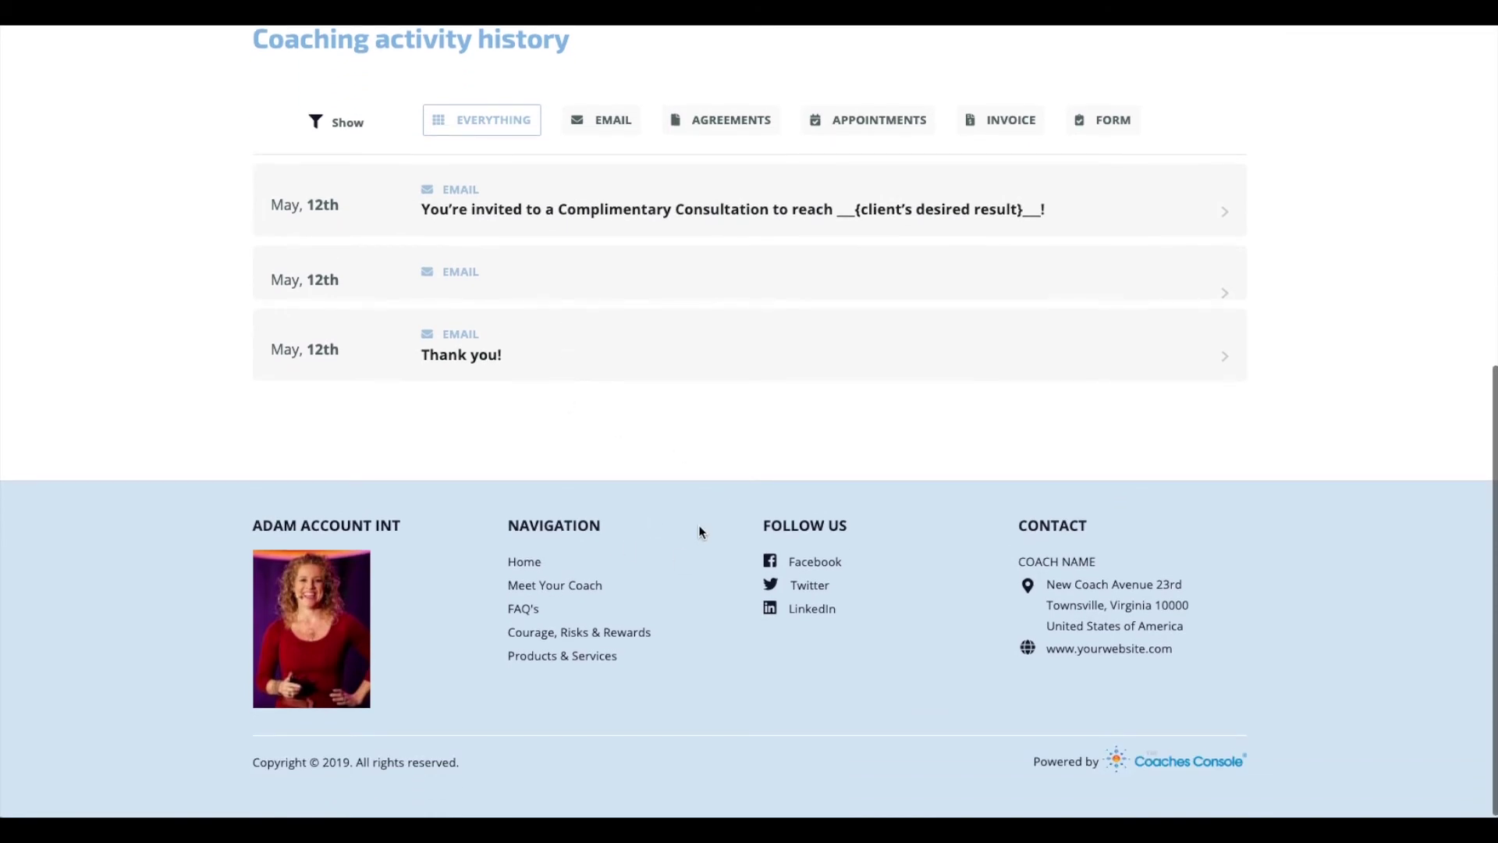
pyautogui.scroll(1, 699, 529)
pyautogui.scroll(6, 697, 507)
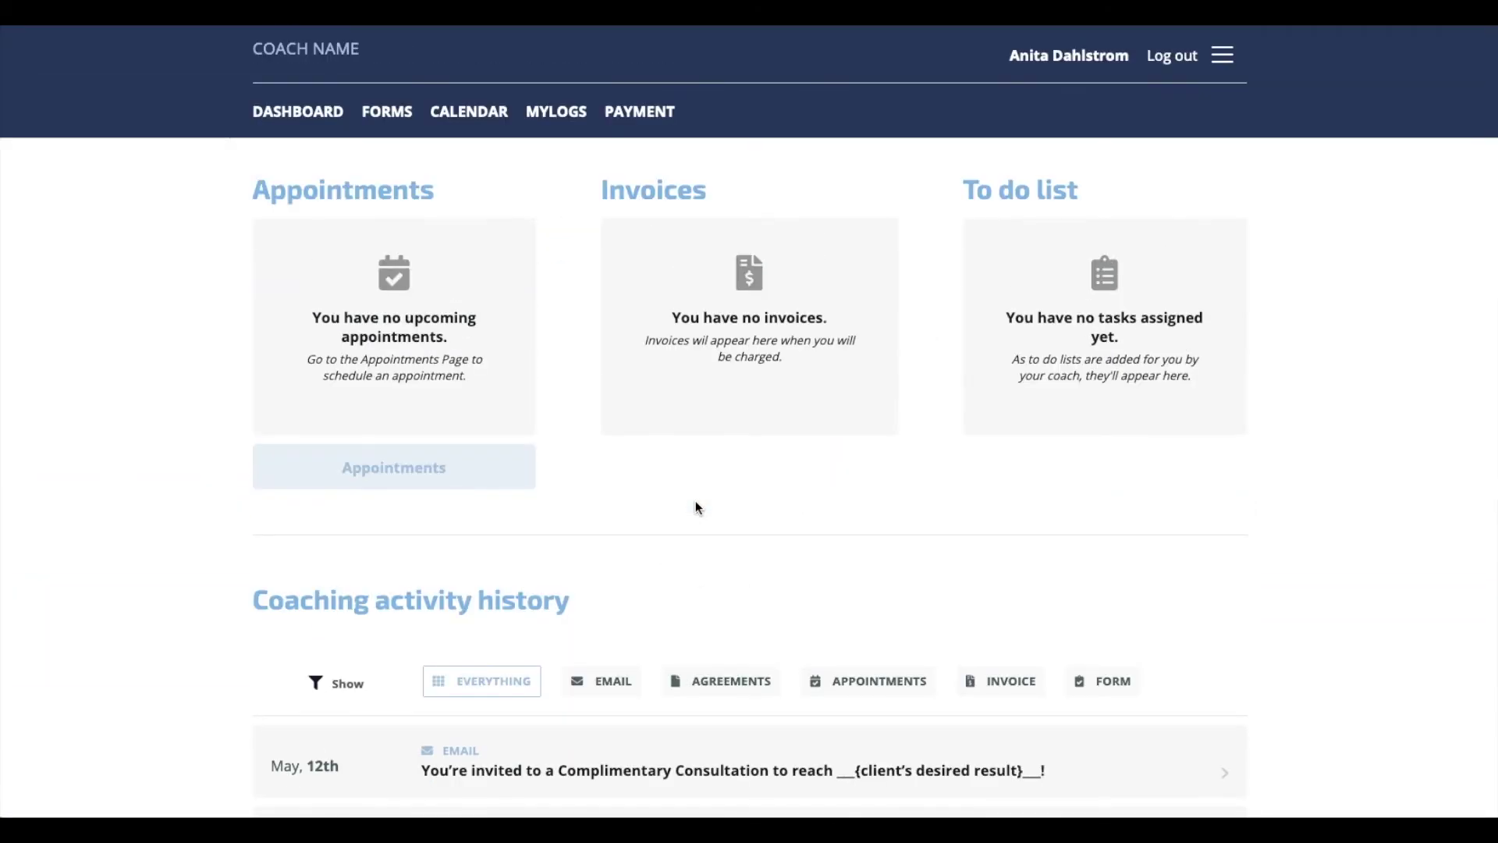